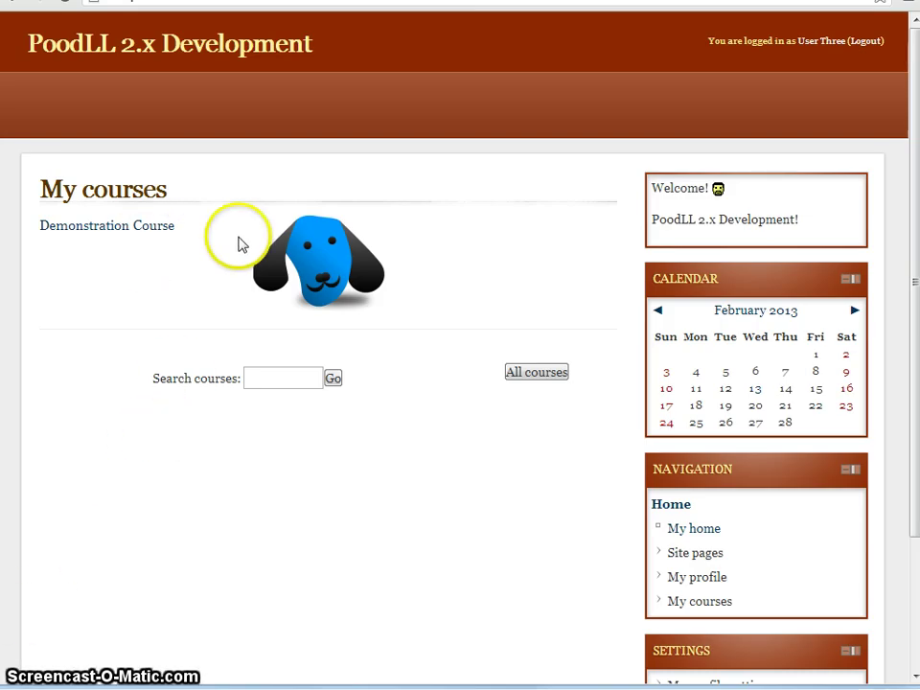
Step: Open the submission for the Online text assignment in the Demonstration Course
{"action": "left_click", "coordinate": [124, 228]}
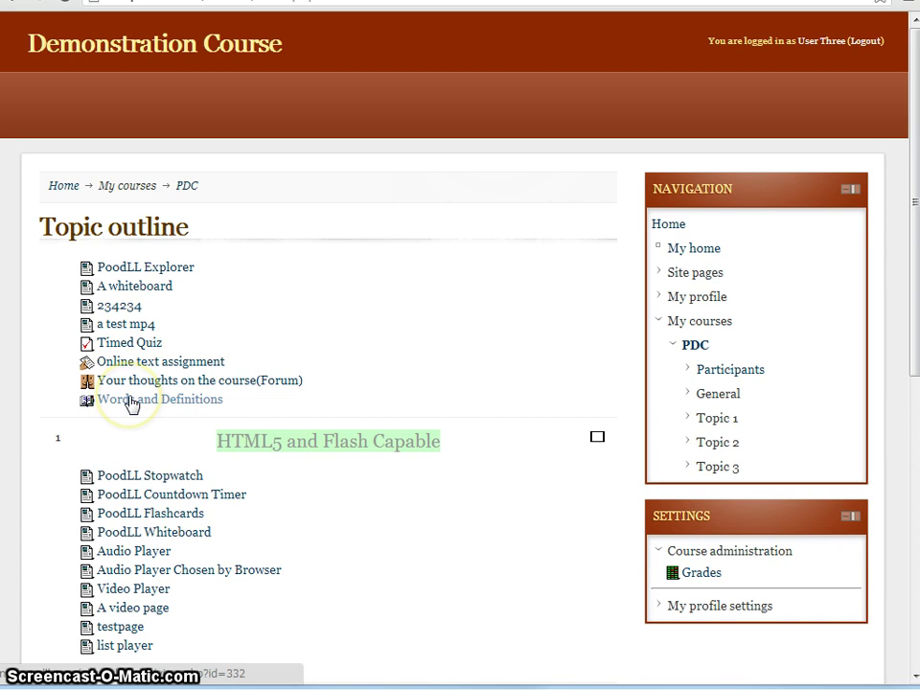
{"action": "left_click", "coordinate": [163, 411]}
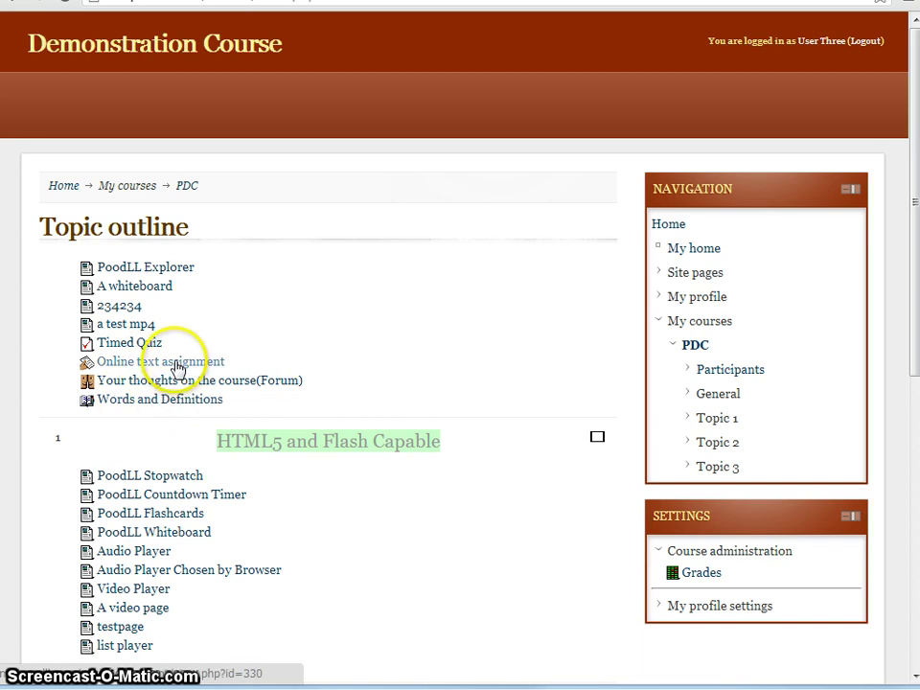
{"action": "left_click", "coordinate": [177, 369]}
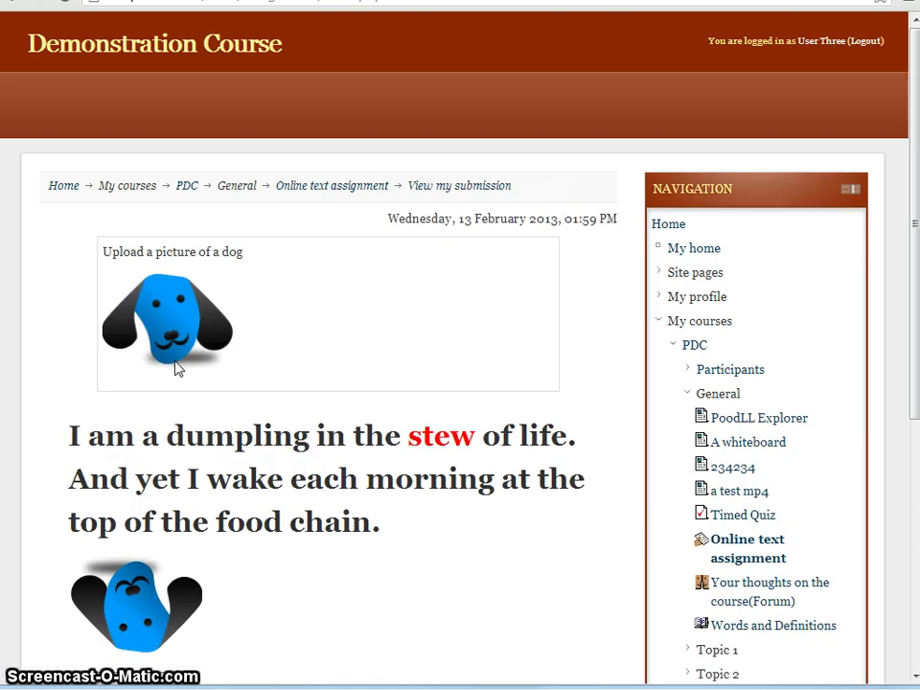
{"action": "scroll", "coordinate": [177, 369], "scroll_direction": "down", "scroll_amount": 2}
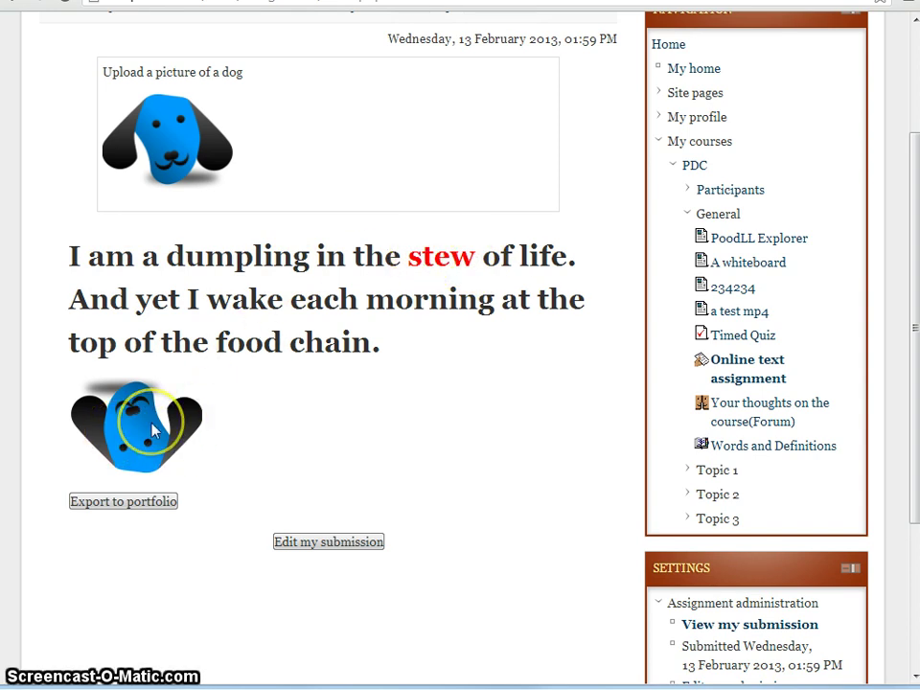
Step: Export the assignment submission to the Blog Export Portfolio with heading "Portfolio Export", Public/Published, without editing after export
{"action": "left_click", "coordinate": [118, 504]}
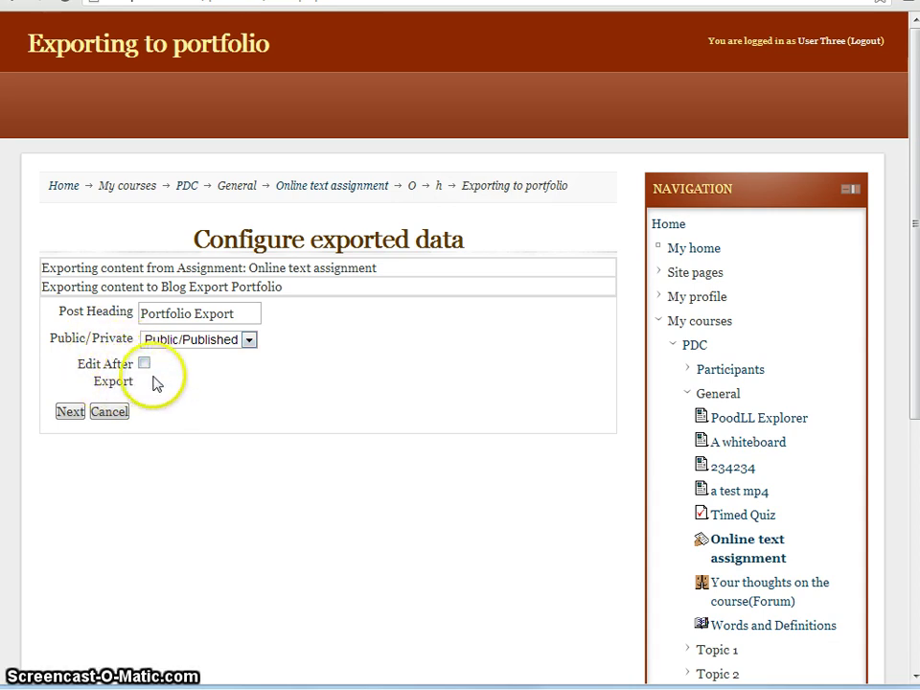
{"action": "left_click", "coordinate": [117, 354]}
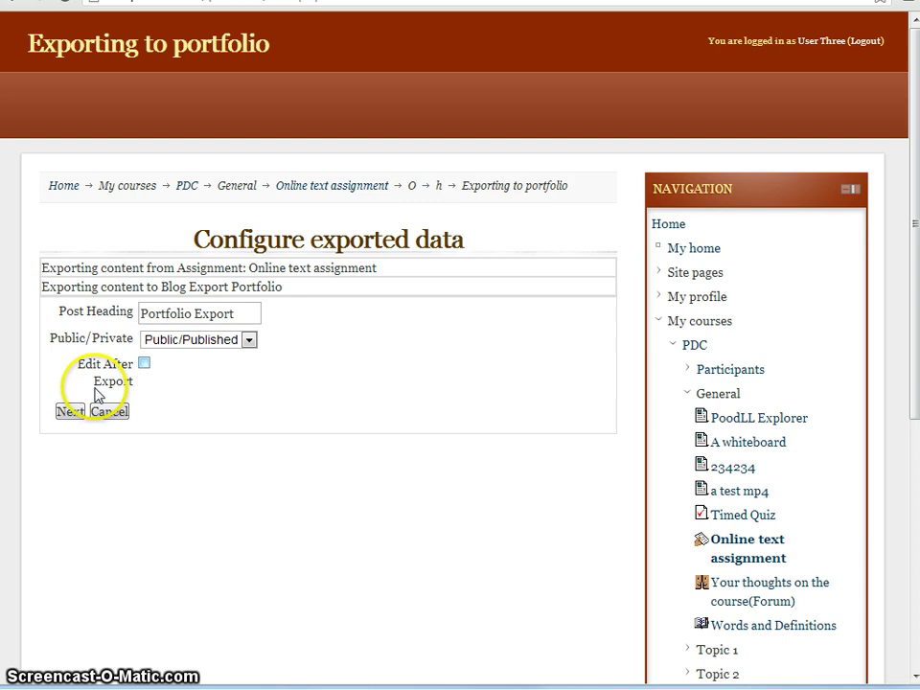
{"action": "left_click", "coordinate": [72, 413]}
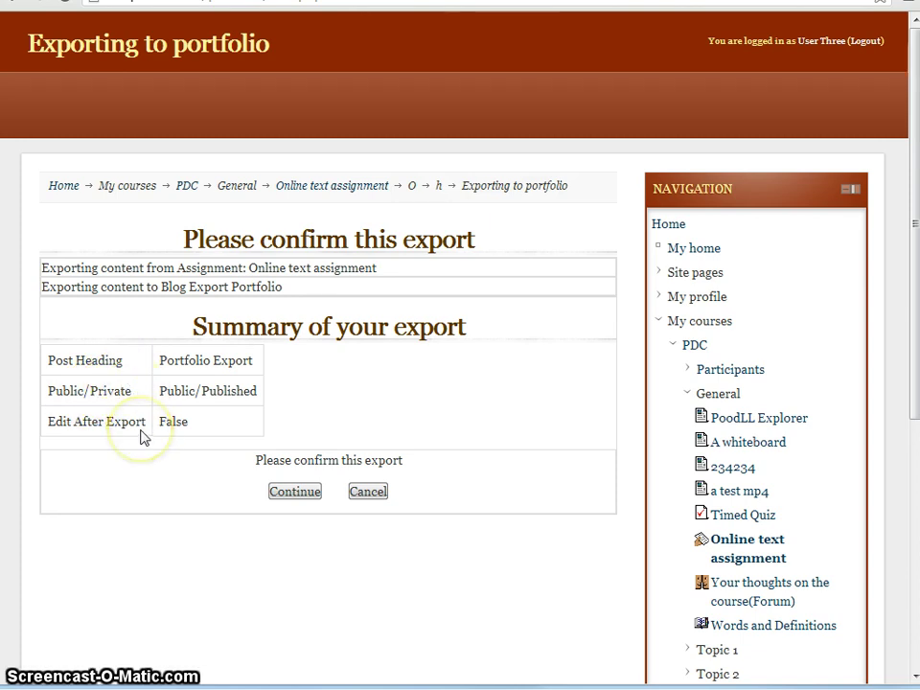
{"action": "left_click", "coordinate": [292, 492]}
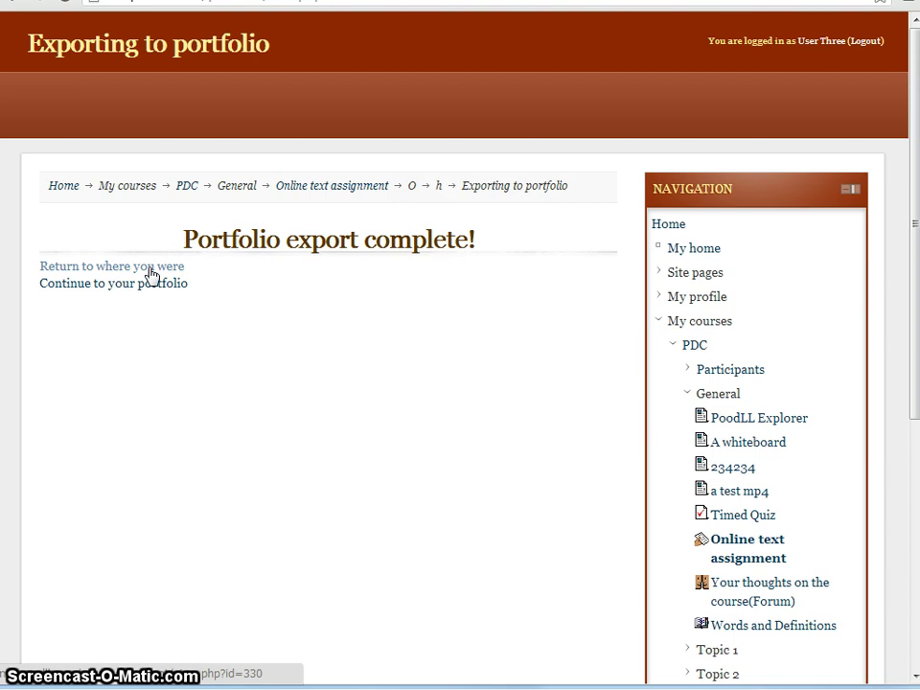
Step: Continue to the portfolio and review the exported assignment entry in the blog
{"action": "left_click", "coordinate": [147, 288]}
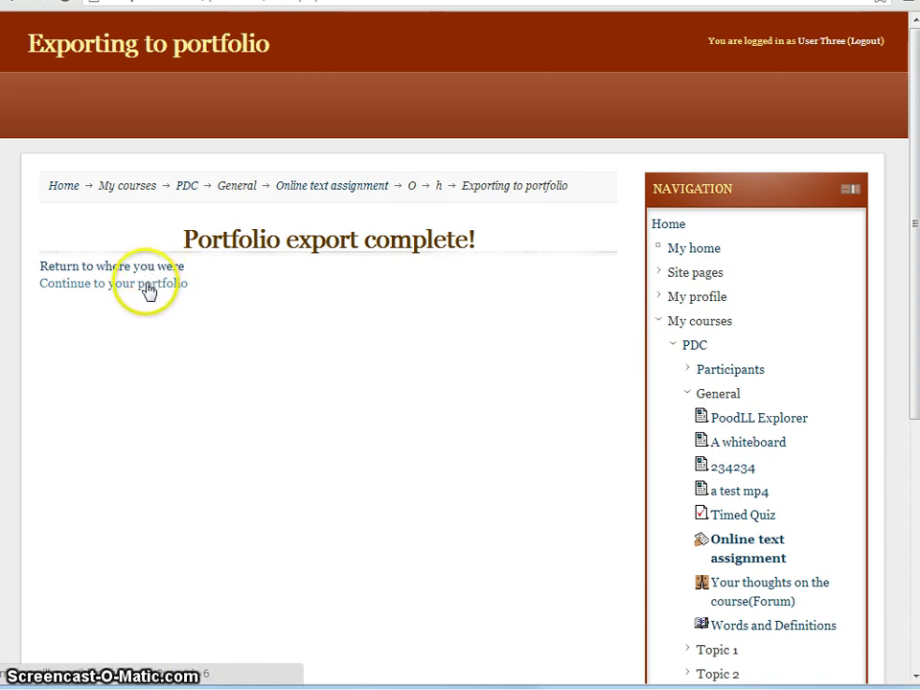
{"action": "left_click", "coordinate": [149, 287]}
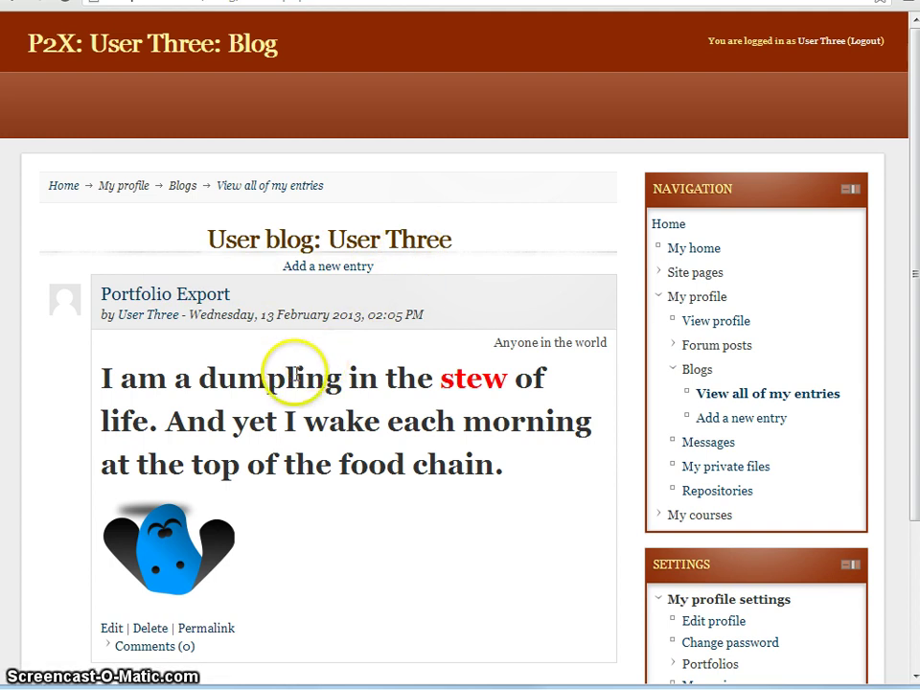
{"action": "scroll", "coordinate": [296, 376], "scroll_direction": "down", "scroll_amount": 3}
{"action": "scroll", "coordinate": [299, 380], "scroll_direction": "up", "scroll_amount": 2}
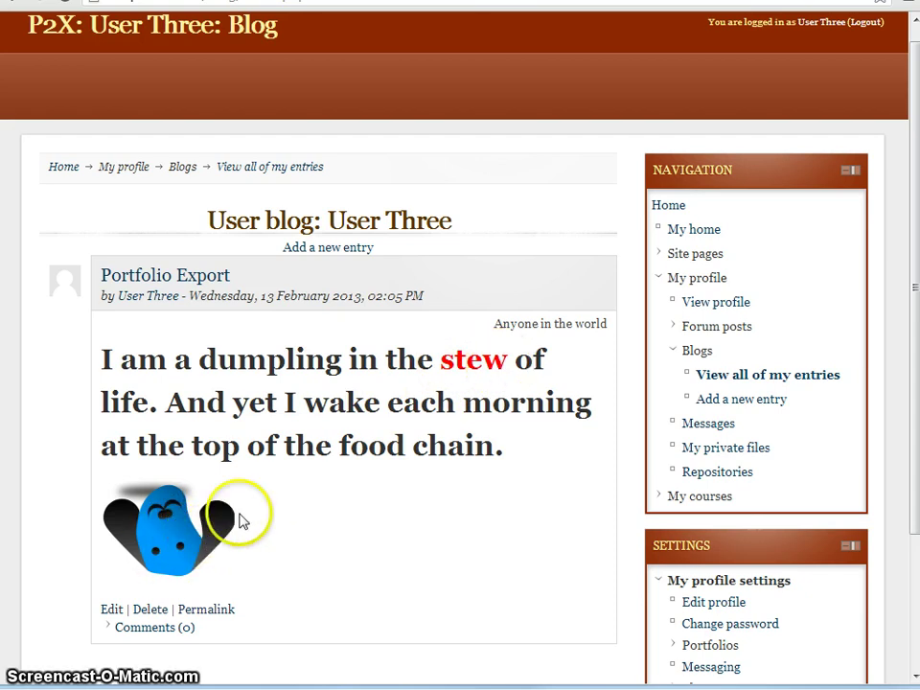
Step: Open the "I never check homework" discussion in the Demonstration Course forum "Your thoughts on the course"
{"action": "left_click", "coordinate": [63, 170]}
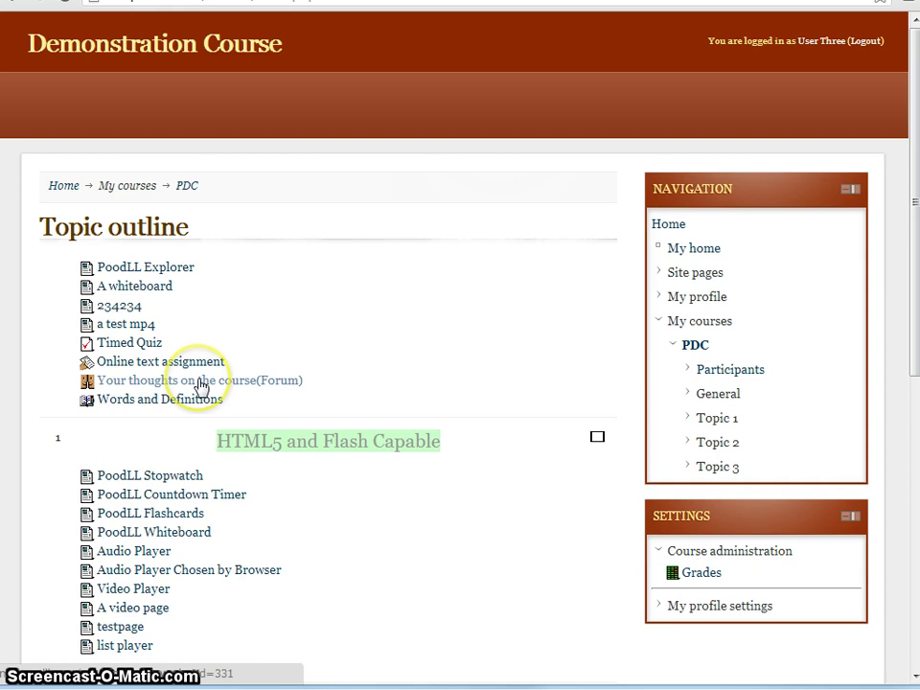
{"action": "left_click", "coordinate": [199, 383]}
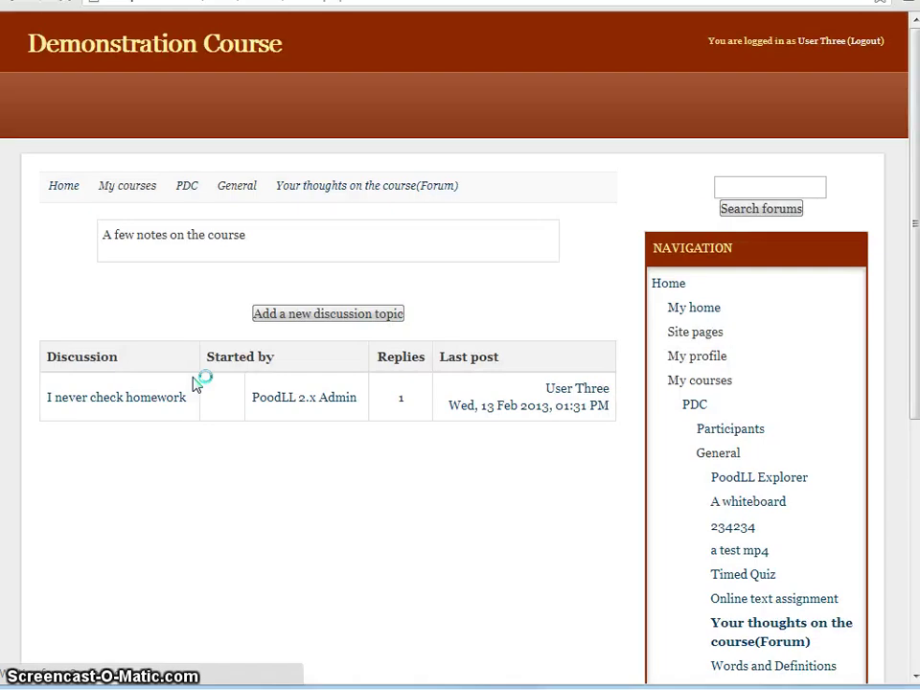
{"action": "left_click", "coordinate": [153, 399]}
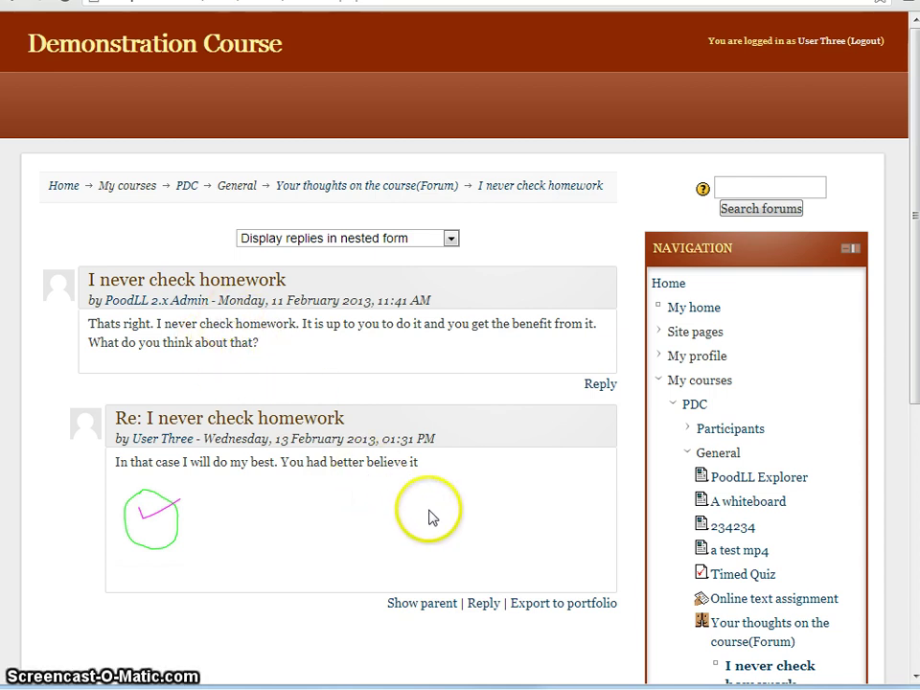
{"action": "scroll", "coordinate": [430, 517], "scroll_direction": "down", "scroll_amount": 4}
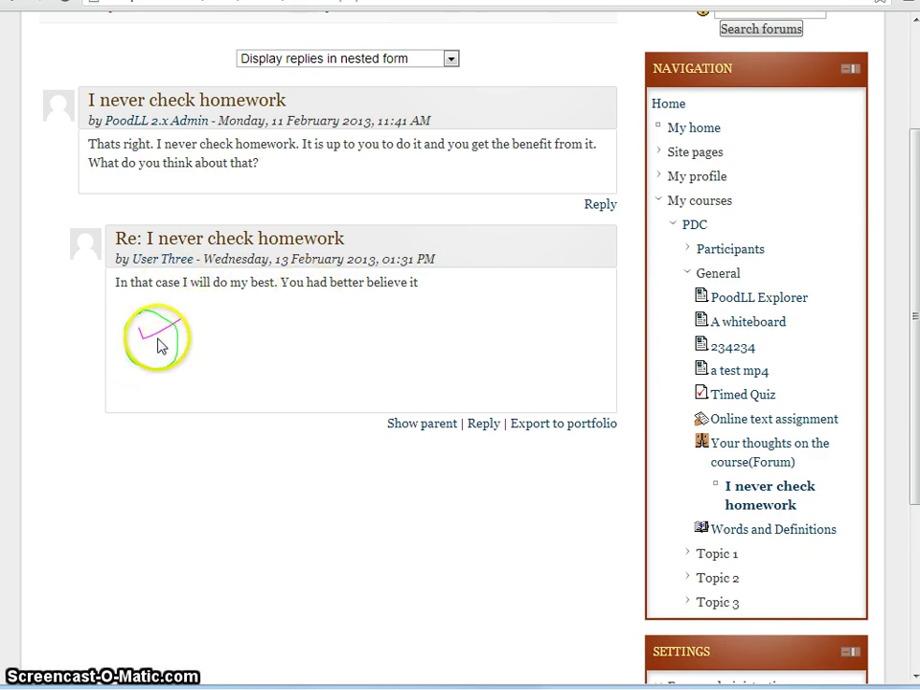
Step: Set up a portfolio export of the forum reply with heading "A forum post that I liked", Private/Draft and Edit After Export enabled
{"action": "left_click", "coordinate": [536, 426]}
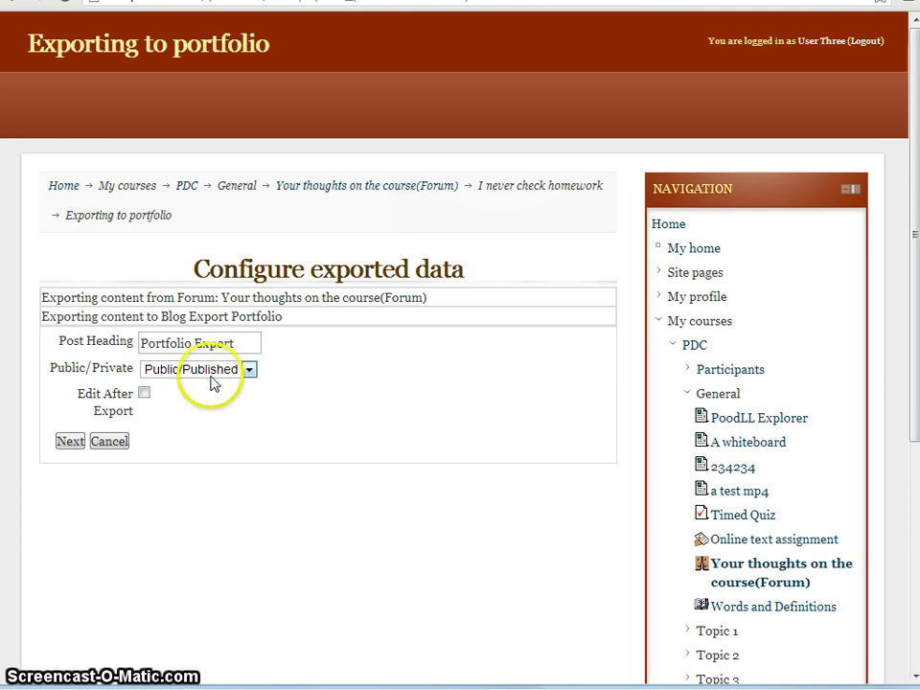
{"action": "left_click", "coordinate": [234, 342]}
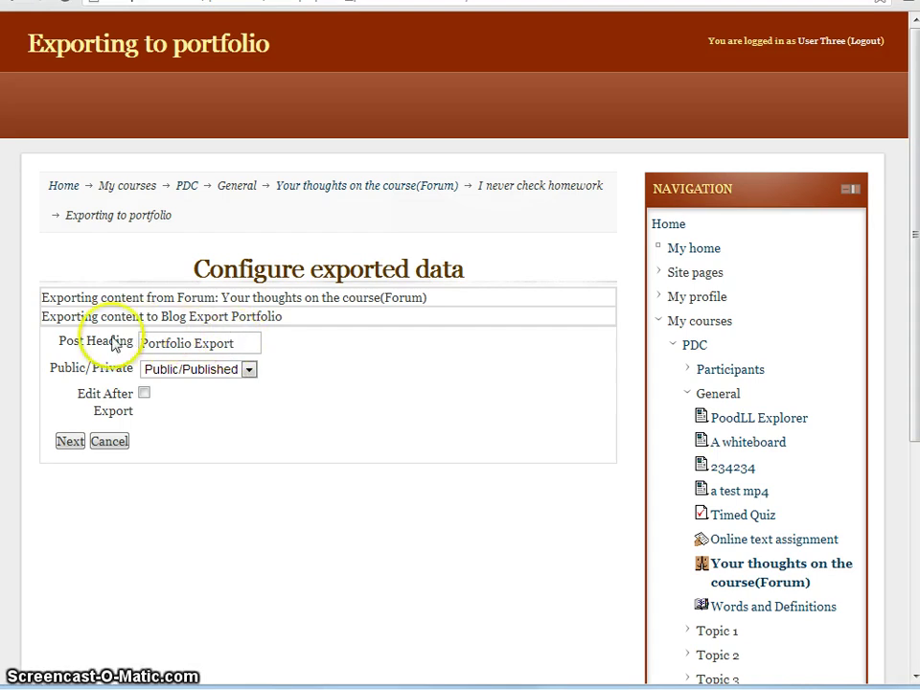
{"action": "left_click_drag", "start_coordinate": [243, 344], "coordinate": [89, 329]}
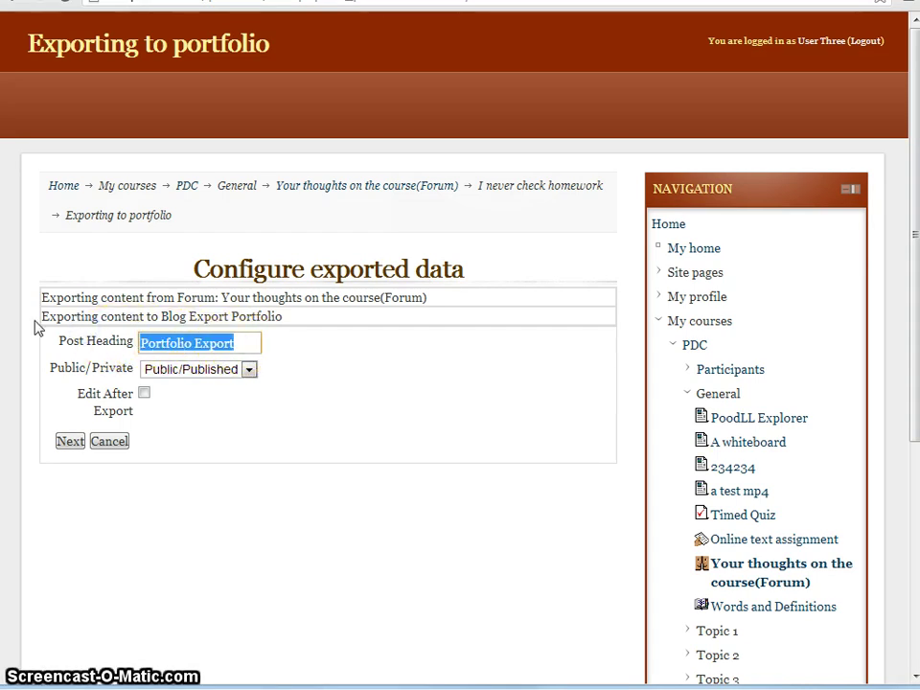
{"action": "type", "text": "A"}
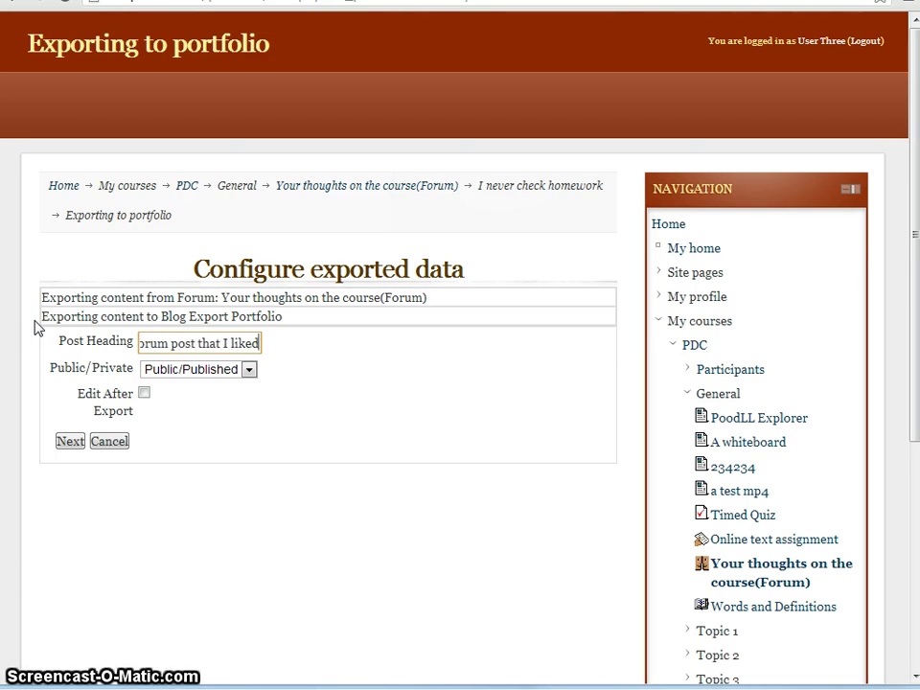
{"action": "left_click", "coordinate": [251, 370]}
{"action": "left_click", "coordinate": [220, 418]}
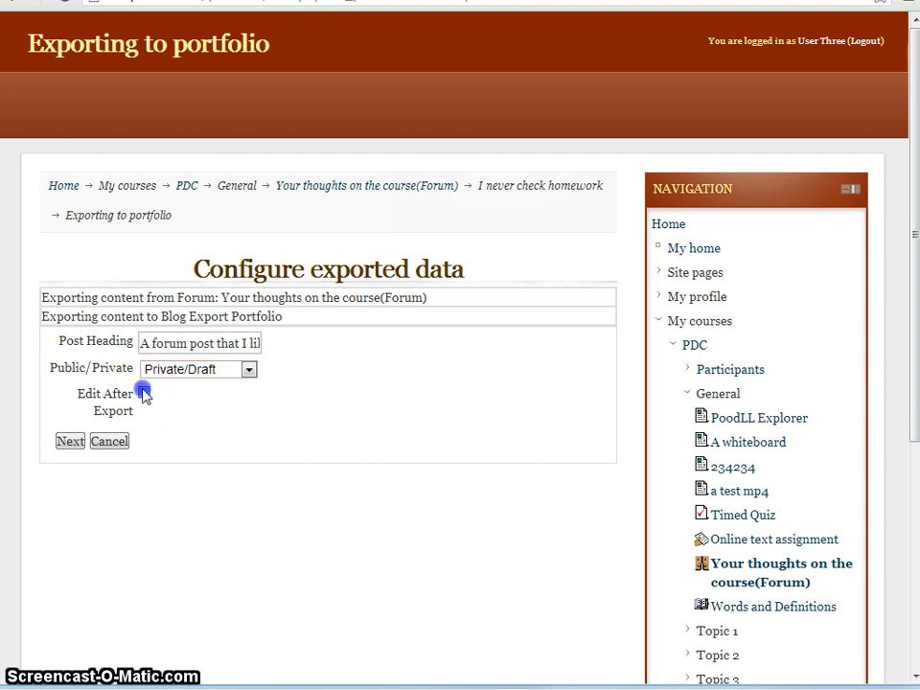
{"action": "left_click", "coordinate": [70, 441]}
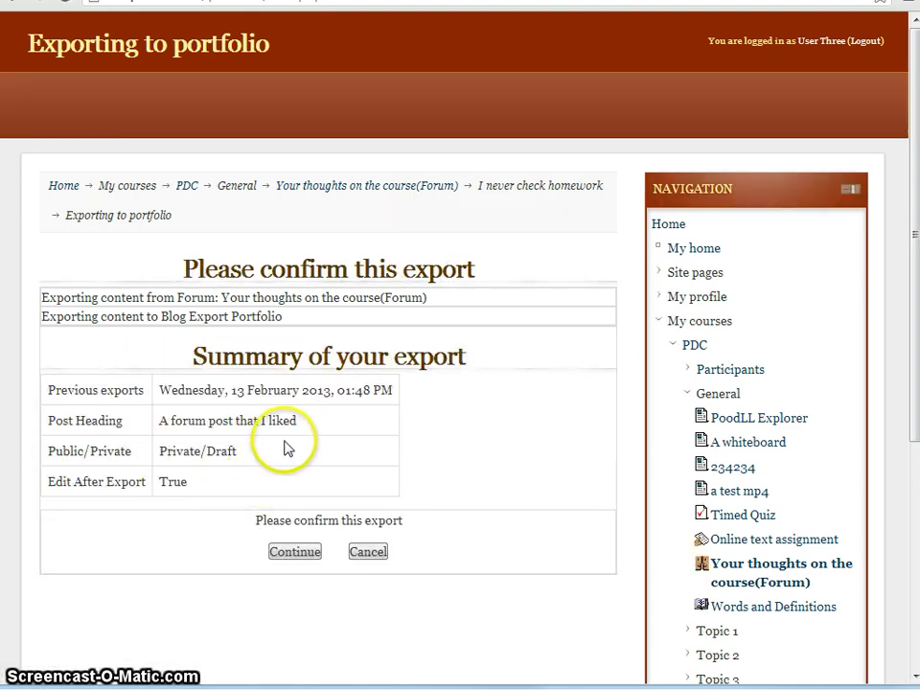
Step: Confirm the forum reply export and continue to the portfolio to edit the new blog entry
{"action": "left_click", "coordinate": [303, 552]}
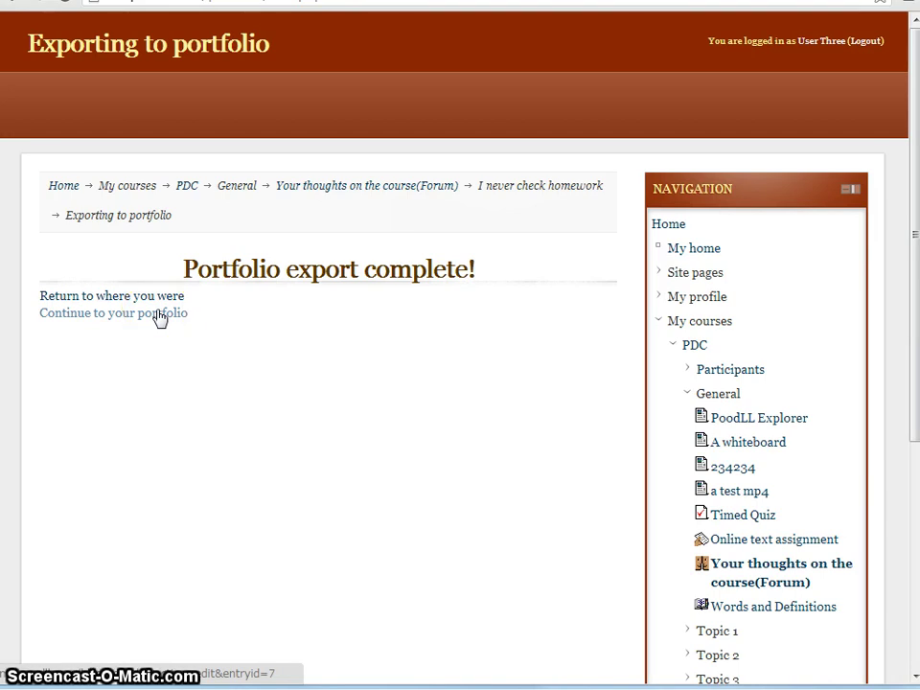
{"action": "left_click", "coordinate": [159, 319]}
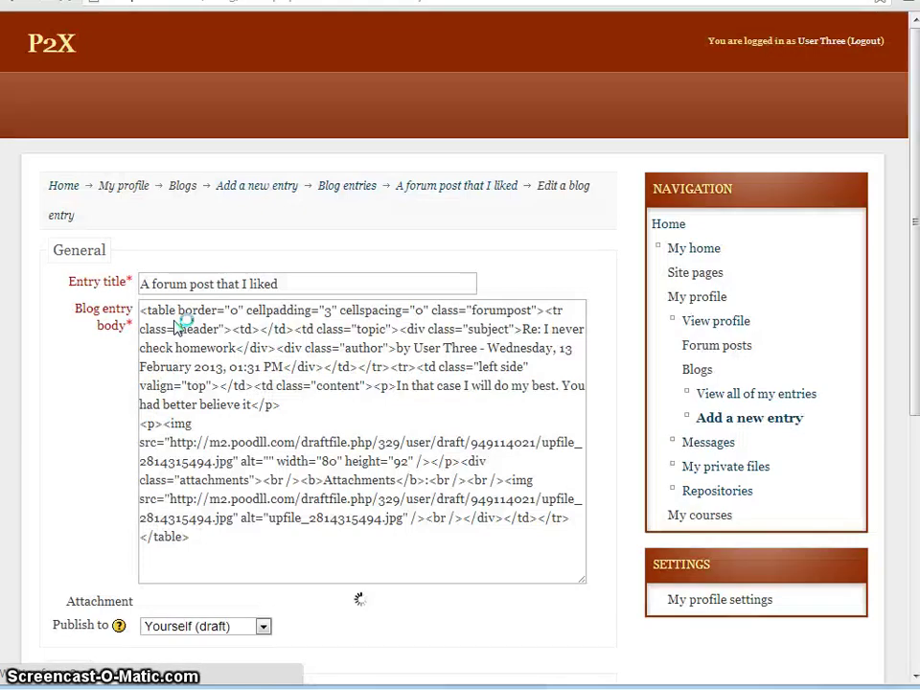
{"action": "left_click", "coordinate": [305, 403]}
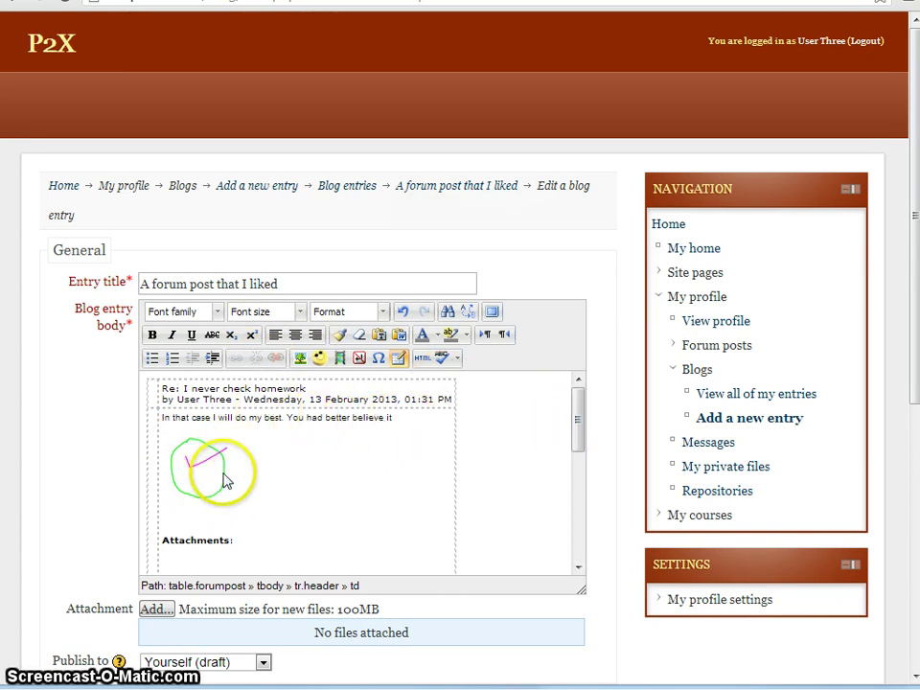
Step: Delete the large attached image and the "Attachments:" label from the blog entry body
{"action": "mouse_move", "coordinate": [577, 420]}
{"action": "left_mouse_down"}
{"action": "mouse_move", "coordinate": [507, 534]}
{"action": "mouse_move", "coordinate": [537, 458]}
{"action": "left_mouse_up"}
{"action": "left_click", "coordinate": [322, 475]}
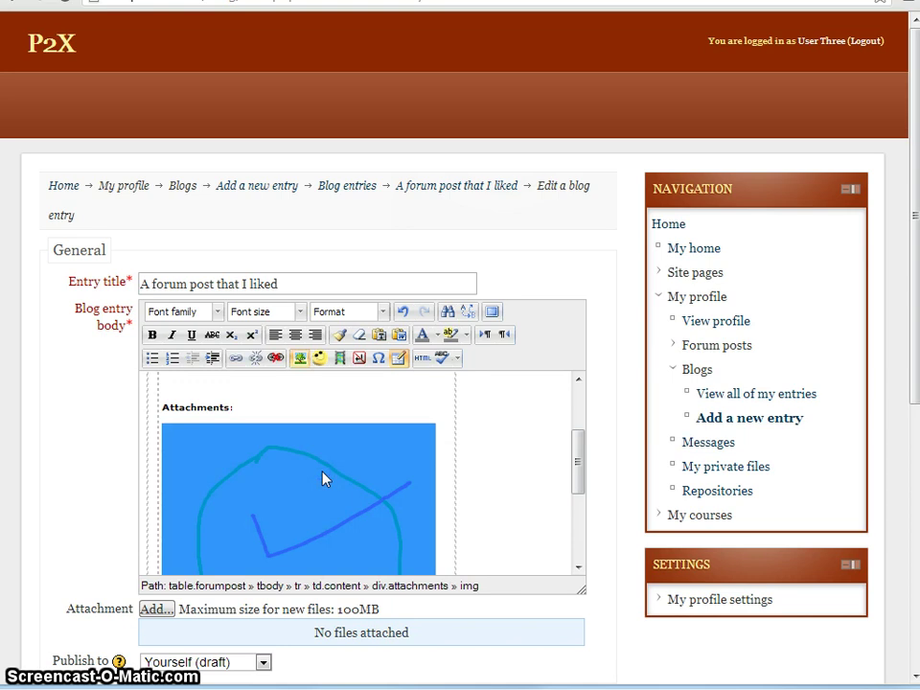
{"action": "key", "text": "Delete"}
{"action": "left_click", "coordinate": [230, 493]}
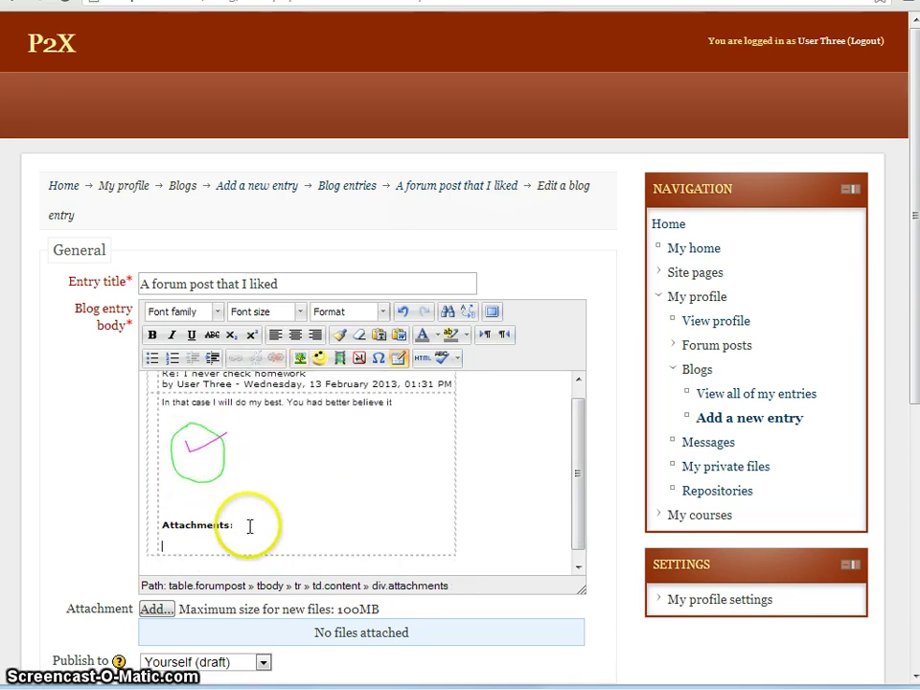
{"action": "left_click_drag", "start_coordinate": [246, 528], "coordinate": [158, 526]}
{"action": "key", "text": "Delete"}
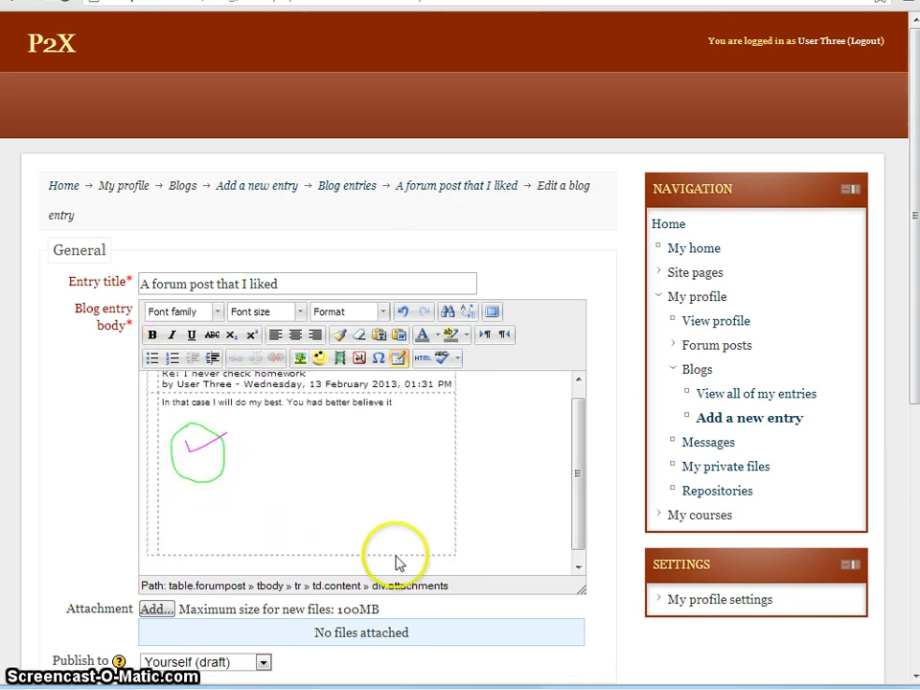
Step: Save the edited blog entry and look through both exported entries in the blog
{"action": "scroll", "coordinate": [401, 544], "scroll_direction": "down", "scroll_amount": 3}
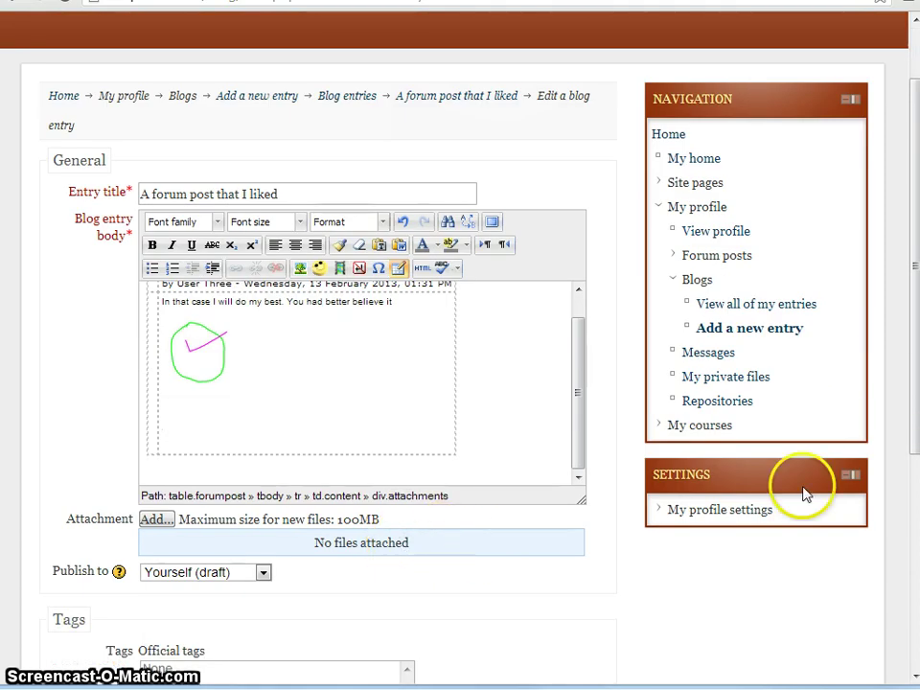
{"action": "left_click_drag", "start_coordinate": [911, 412], "coordinate": [867, 590]}
{"action": "left_click", "coordinate": [83, 537]}
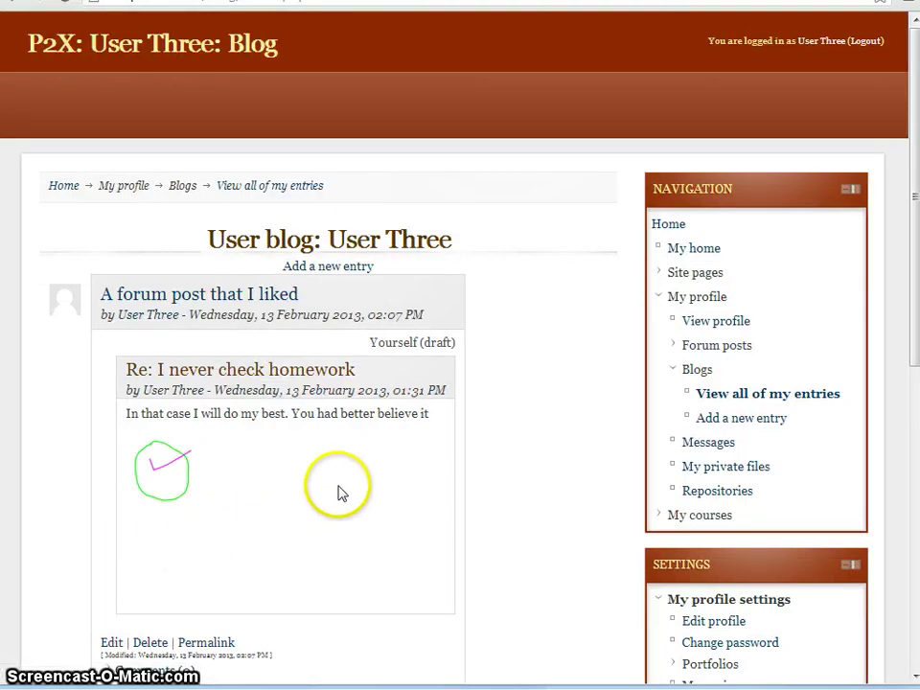
{"action": "scroll", "coordinate": [341, 493], "scroll_direction": "down", "scroll_amount": 4}
{"action": "scroll", "coordinate": [336, 495], "scroll_direction": "down", "scroll_amount": 3}
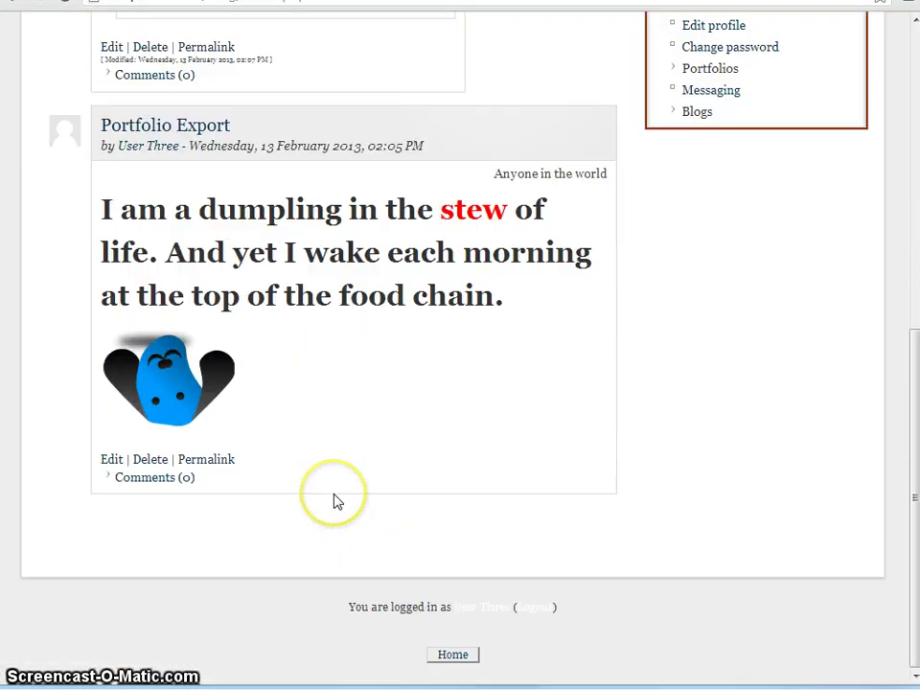
{"action": "scroll", "coordinate": [336, 500], "scroll_direction": "up", "scroll_amount": 6}
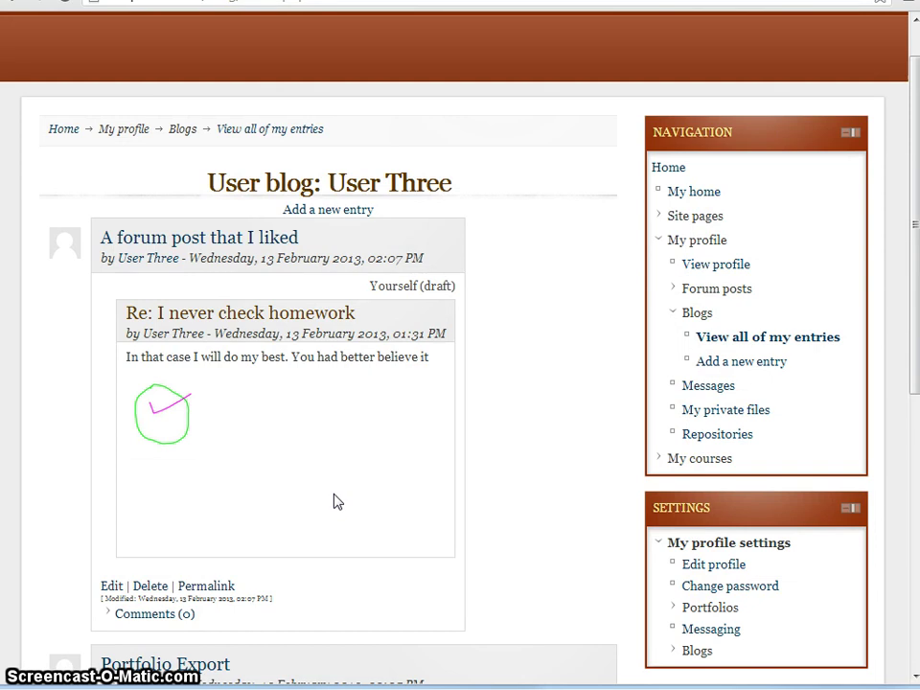
{"action": "scroll", "coordinate": [335, 493], "scroll_direction": "down", "scroll_amount": 5}
{"action": "scroll", "coordinate": [335, 498], "scroll_direction": "up", "scroll_amount": 6}
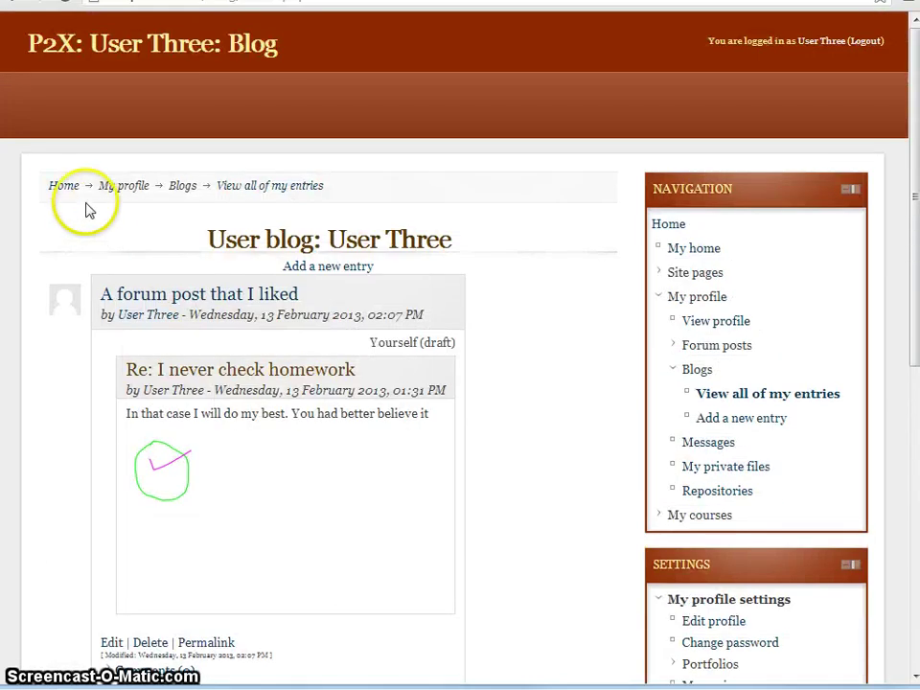
Step: Open the Words and Definitions glossary in the Demonstration Course and find its "cat" entry
{"action": "left_click", "coordinate": [67, 189]}
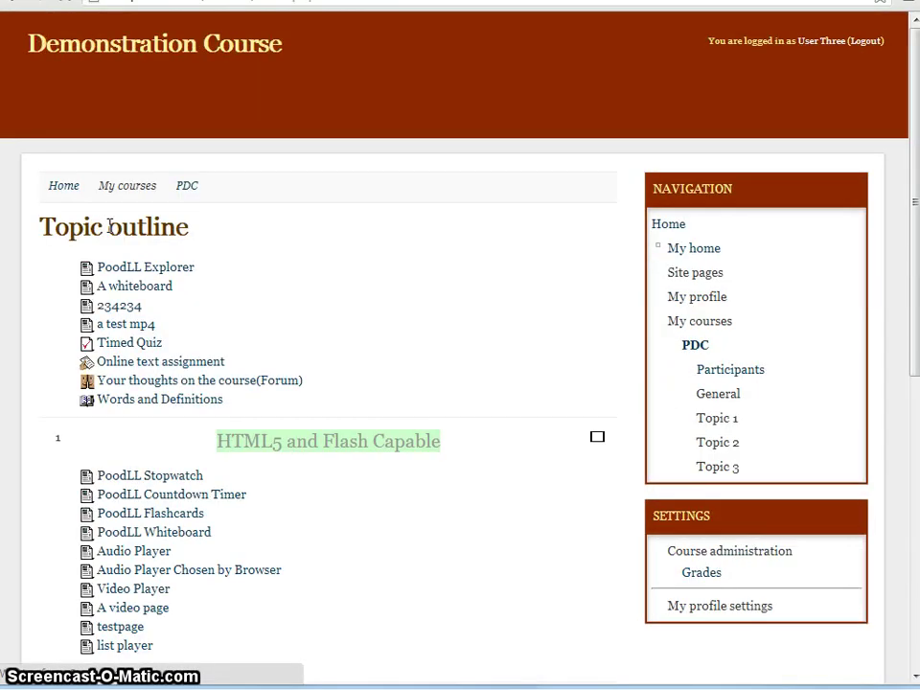
{"action": "scroll", "coordinate": [122, 241], "scroll_direction": "down", "scroll_amount": 2}
{"action": "left_click", "coordinate": [153, 310]}
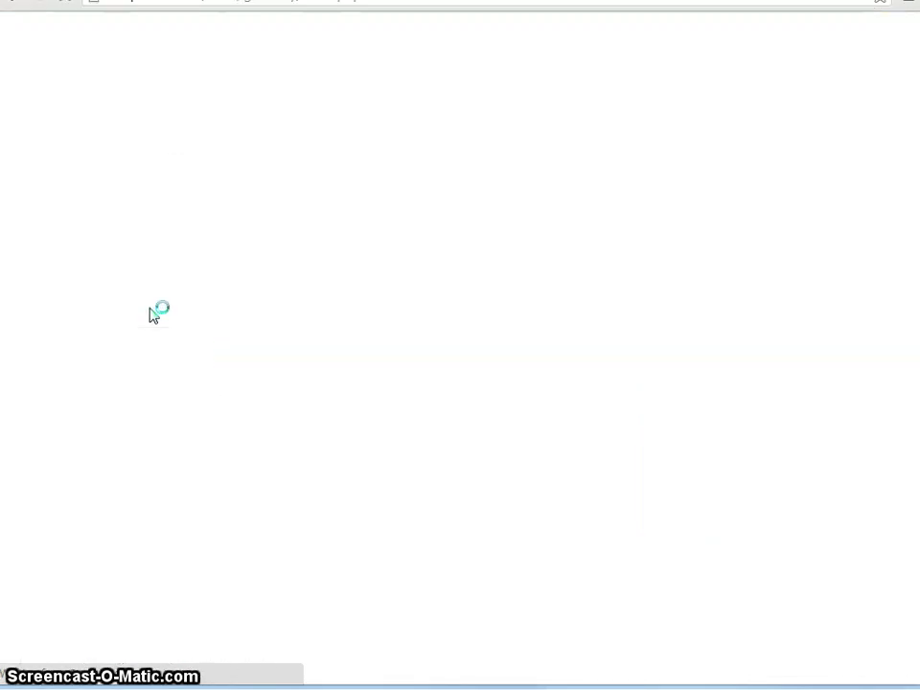
{"action": "scroll", "coordinate": [160, 308], "scroll_direction": "down", "scroll_amount": 3}
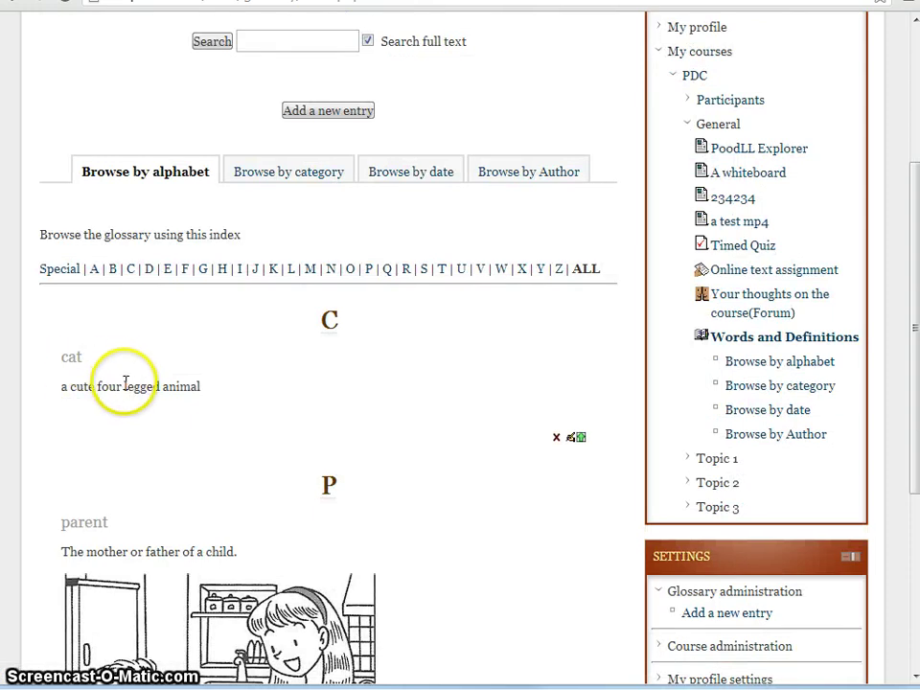
Step: Start exporting the "cat" entry of the Words and Definitions glossary to the portfolio
{"action": "scroll", "coordinate": [127, 389], "scroll_direction": "down", "scroll_amount": 3}
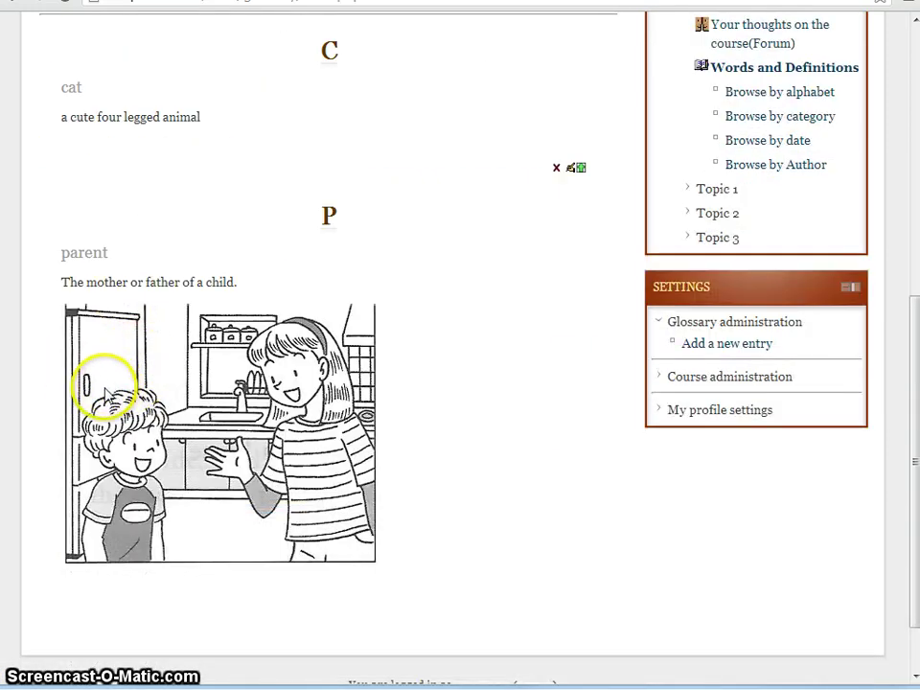
{"action": "scroll", "coordinate": [192, 357], "scroll_direction": "up", "scroll_amount": 3}
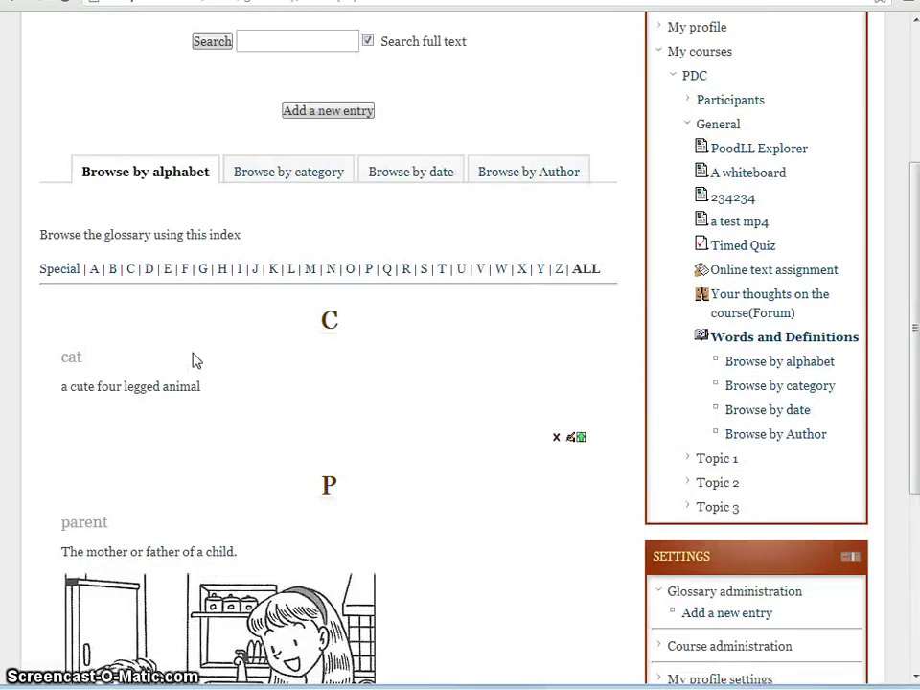
{"action": "scroll", "coordinate": [196, 374], "scroll_direction": "down", "scroll_amount": 2}
{"action": "scroll", "coordinate": [244, 345], "scroll_direction": "up", "scroll_amount": 1}
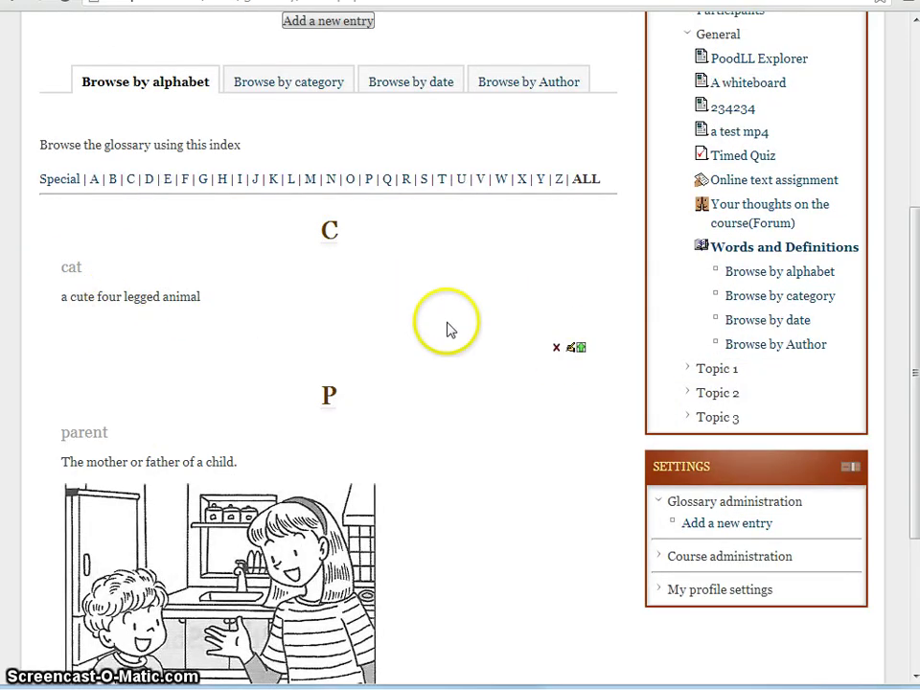
{"action": "left_click", "coordinate": [579, 350]}
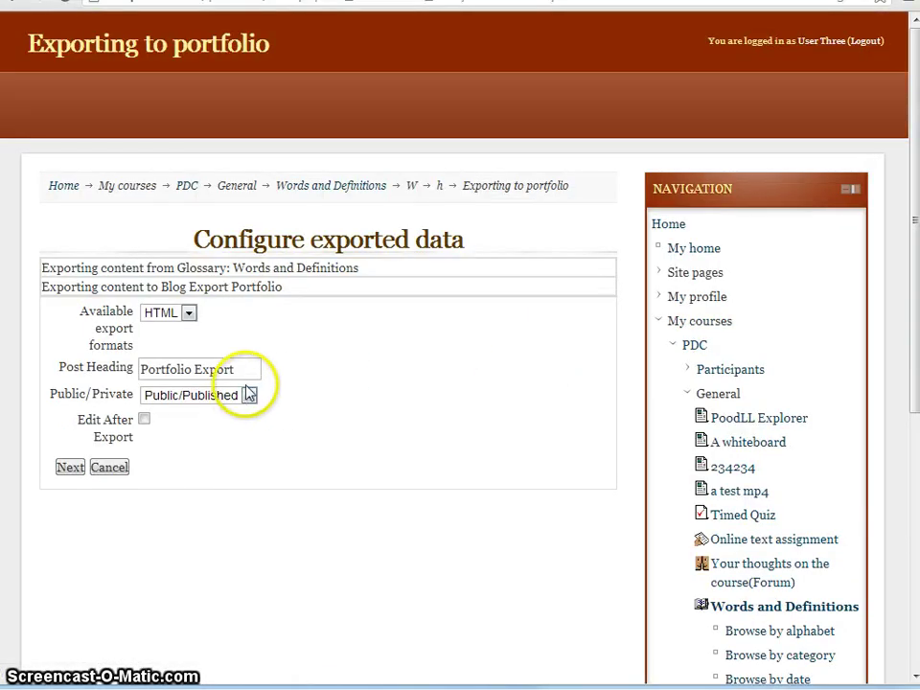
Step: Check the available export formats for the glossary entry, keeping HTML selected
{"action": "scroll", "coordinate": [244, 387], "scroll_direction": "down", "scroll_amount": 1}
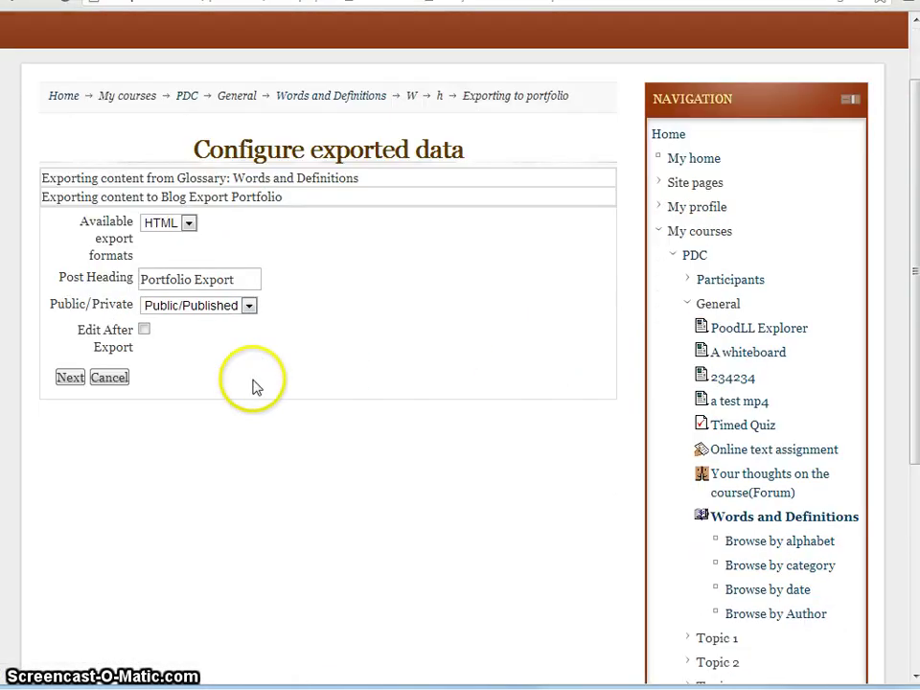
{"action": "left_click", "coordinate": [190, 224]}
{"action": "left_click", "coordinate": [192, 224]}
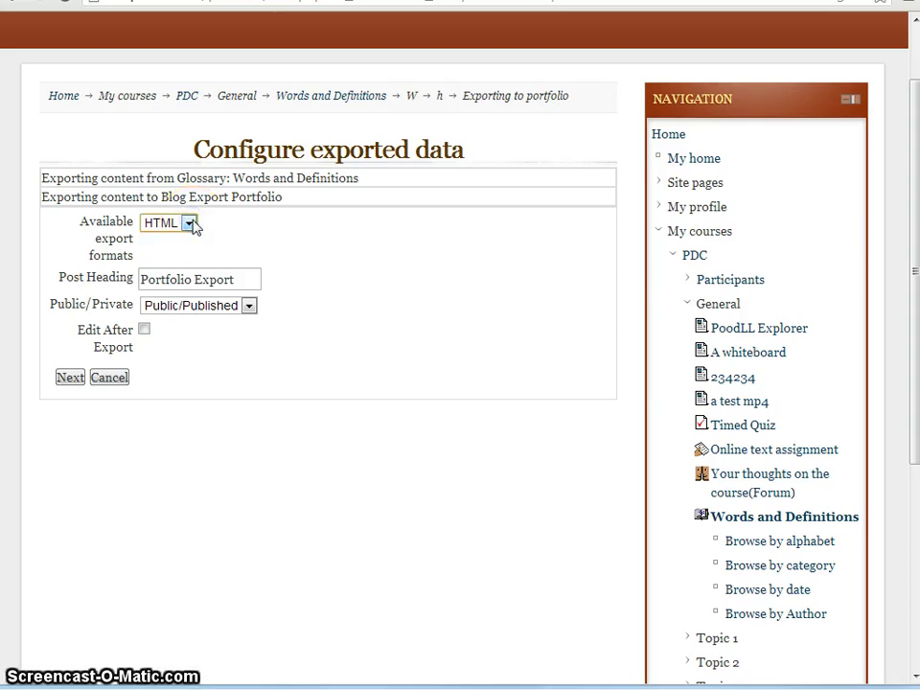
{"action": "left_click", "coordinate": [192, 224]}
{"action": "left_click", "coordinate": [191, 224]}
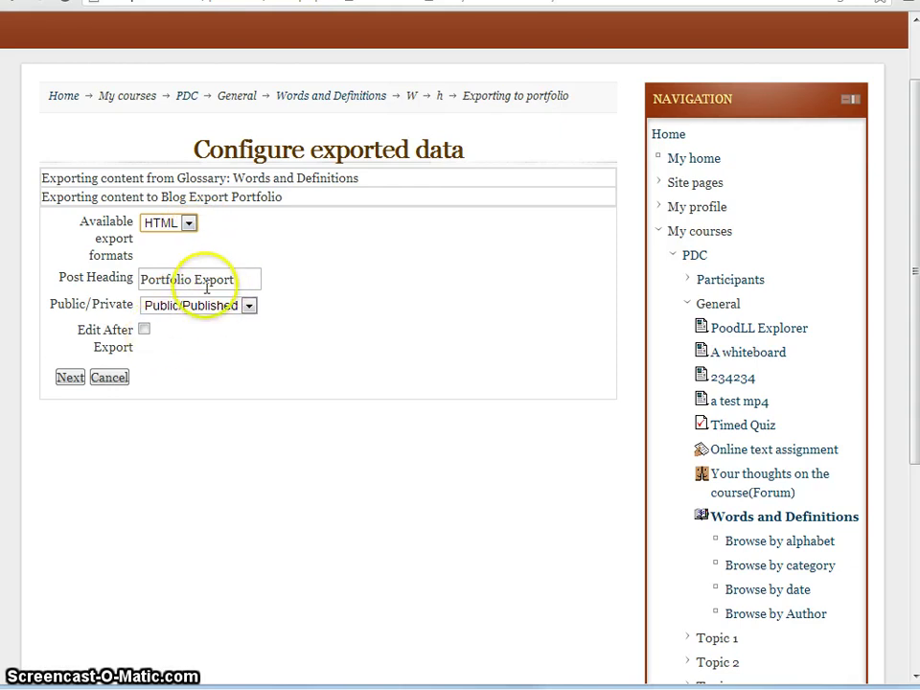
Step: Confirm the "cat" export with the default "Portfolio Export" heading and Public/Published setting, and continue to the portfolio
{"action": "left_click", "coordinate": [71, 380]}
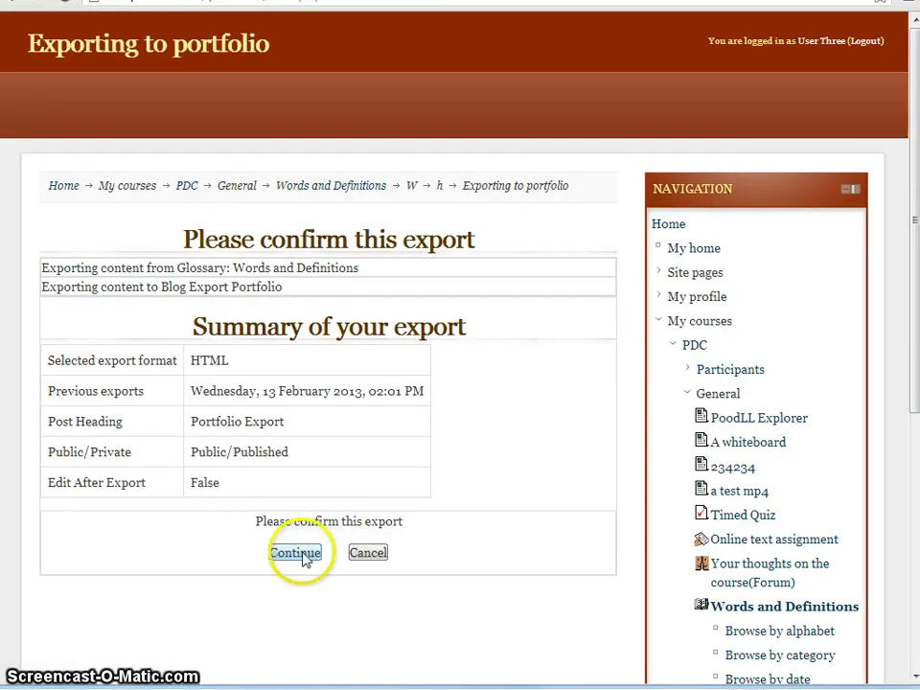
{"action": "left_click", "coordinate": [301, 553]}
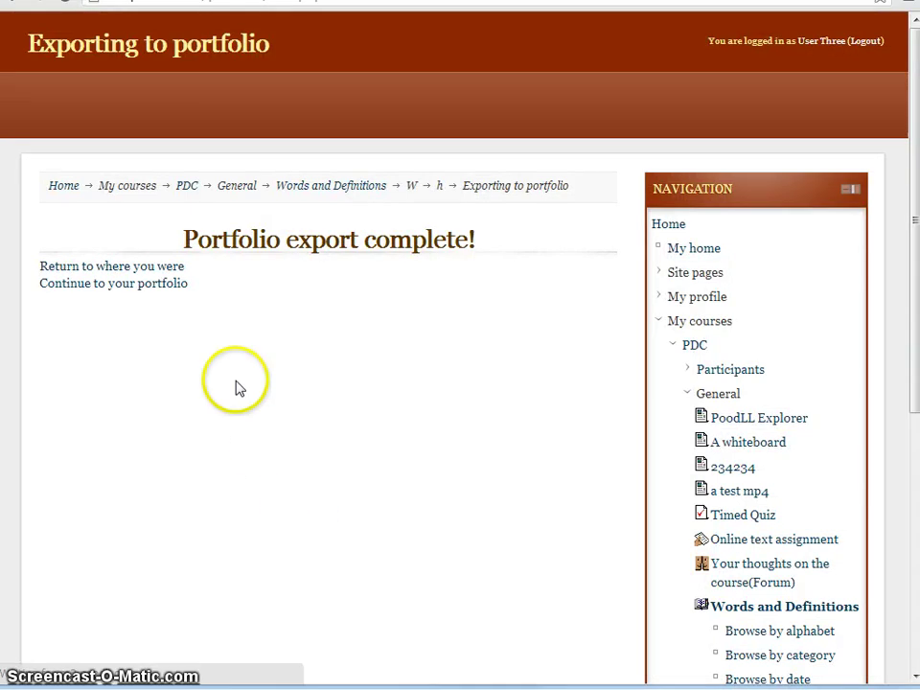
{"action": "left_click", "coordinate": [170, 284]}
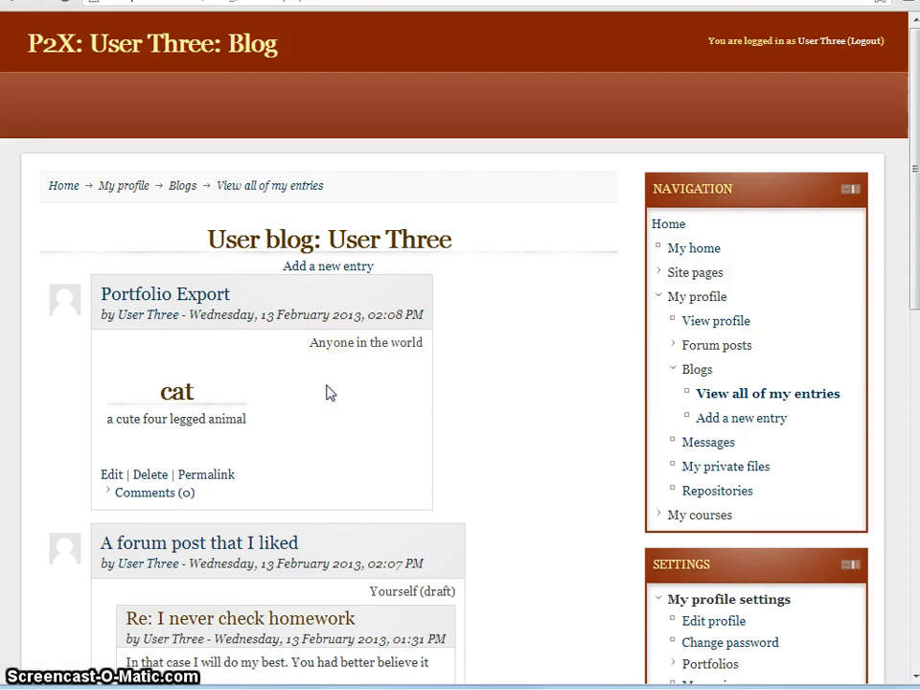
Step: Look through all the exported blog entries, comparing the glossary, forum post and assignment content
{"action": "scroll", "coordinate": [328, 392], "scroll_direction": "down", "scroll_amount": 1}
{"action": "scroll", "coordinate": [345, 377], "scroll_direction": "down", "scroll_amount": 1}
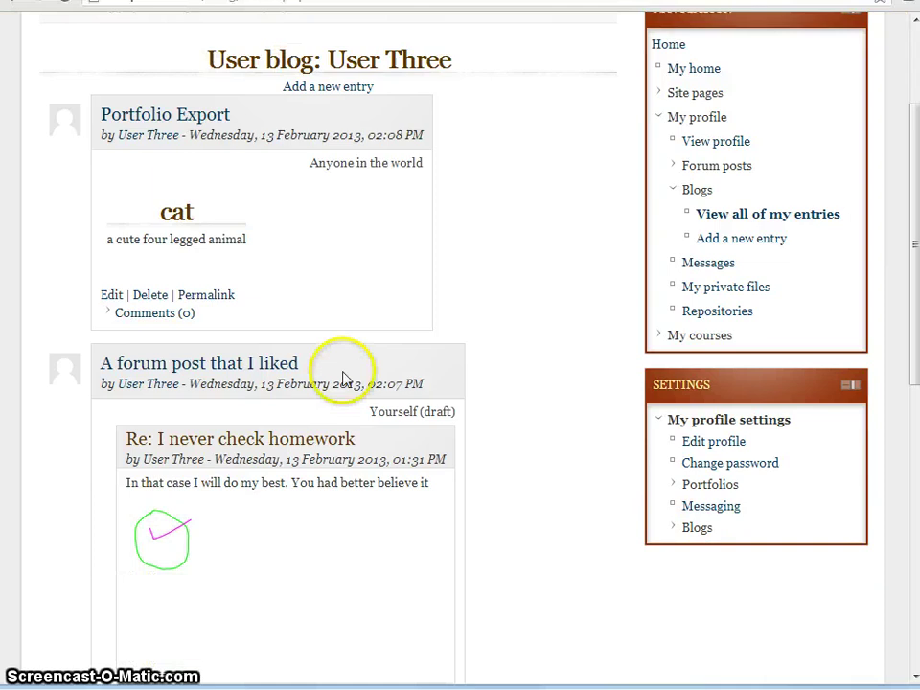
{"action": "scroll", "coordinate": [345, 377], "scroll_direction": "up", "scroll_amount": 2}
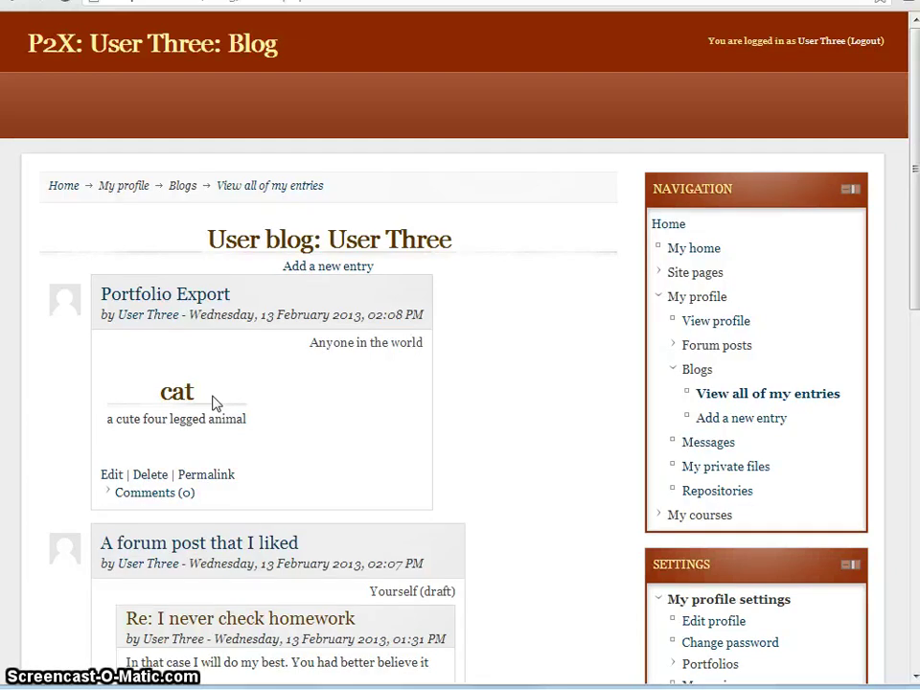
{"action": "scroll", "coordinate": [240, 393], "scroll_direction": "down", "scroll_amount": 2}
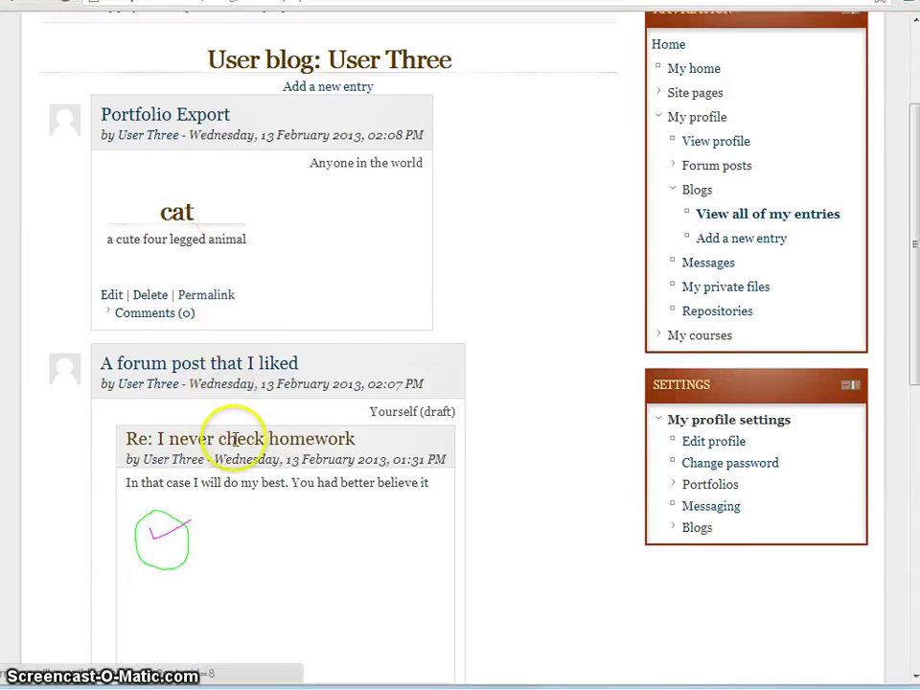
{"action": "scroll", "coordinate": [244, 515], "scroll_direction": "down", "scroll_amount": 2}
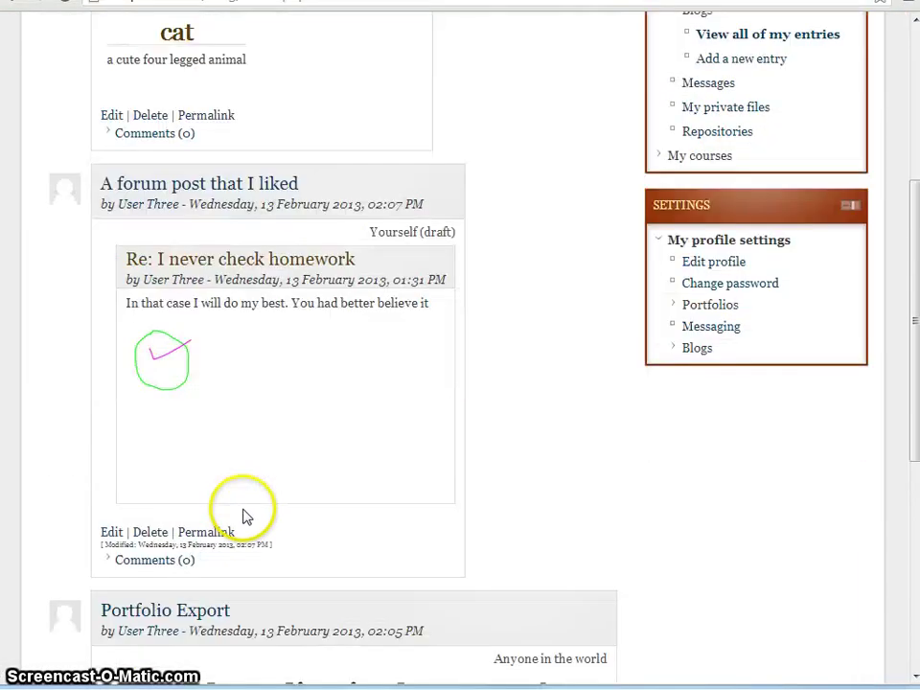
{"action": "scroll", "coordinate": [254, 393], "scroll_direction": "up", "scroll_amount": 1}
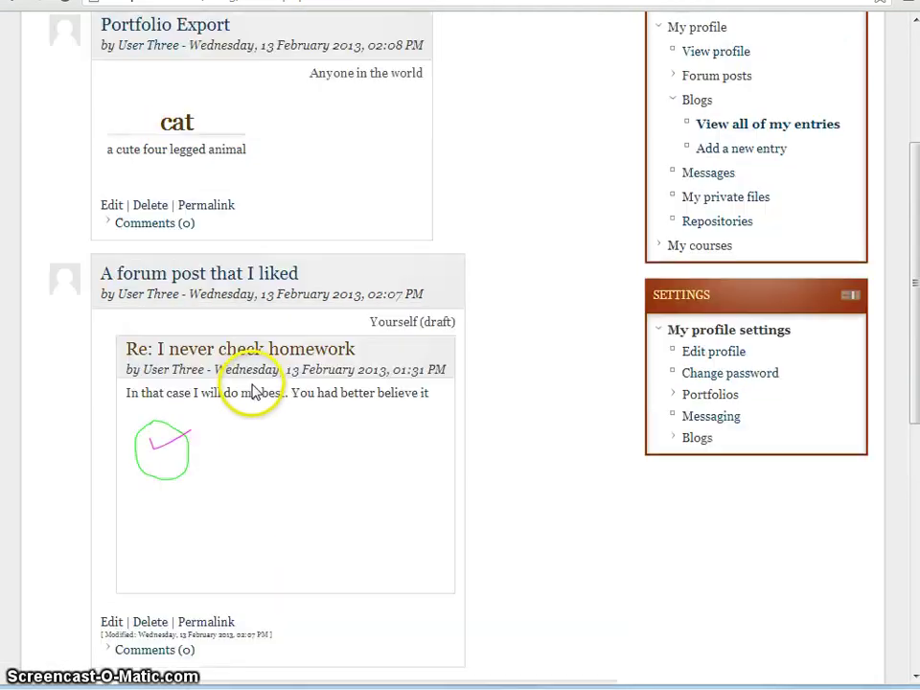
{"action": "scroll", "coordinate": [251, 383], "scroll_direction": "up", "scroll_amount": 2}
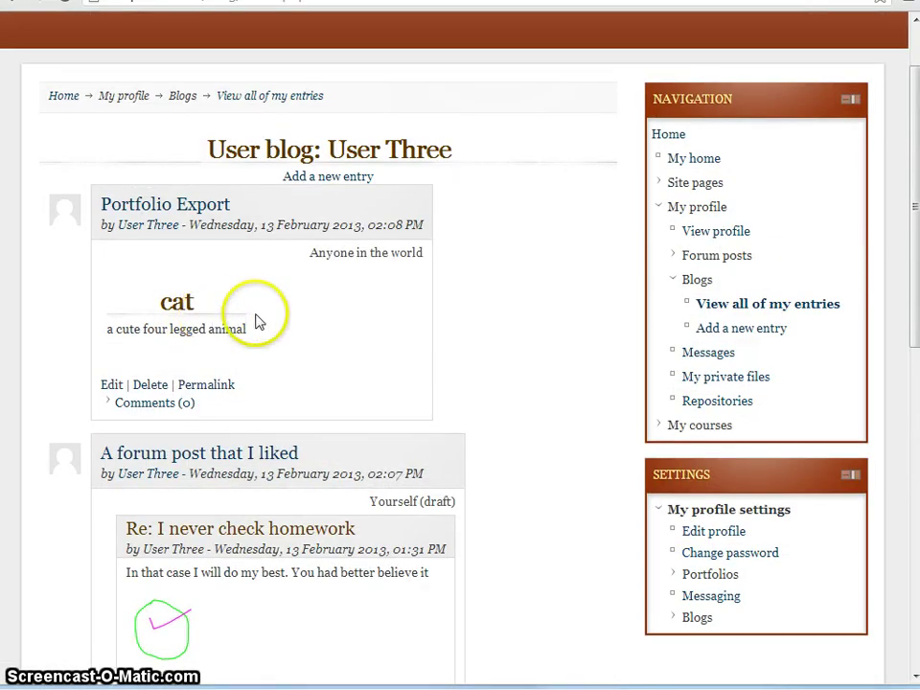
{"action": "scroll", "coordinate": [257, 322], "scroll_direction": "down", "scroll_amount": 6}
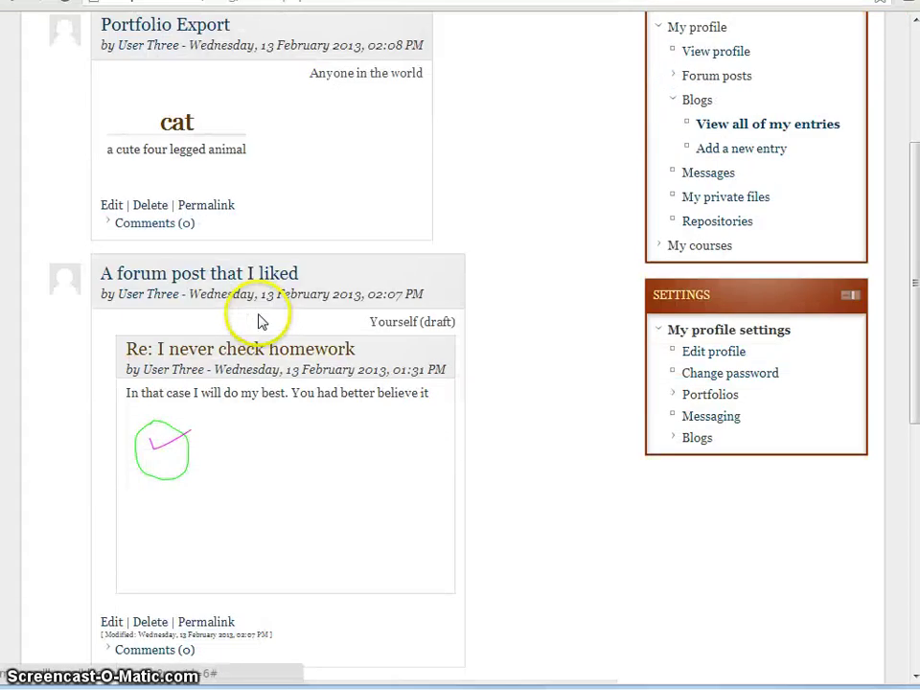
{"action": "scroll", "coordinate": [257, 322], "scroll_direction": "down", "scroll_amount": 2}
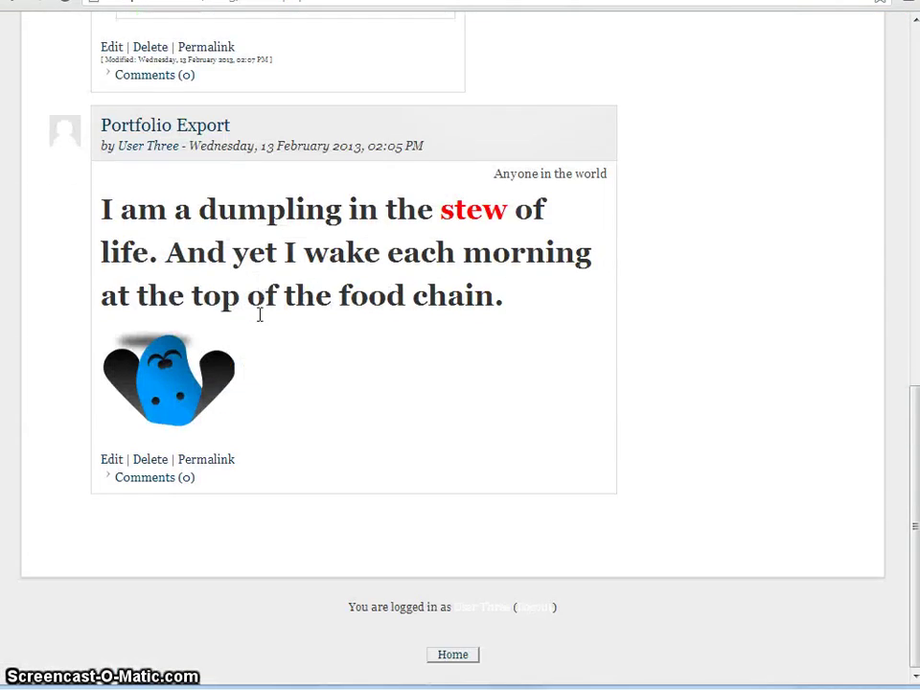
{"action": "scroll", "coordinate": [259, 316], "scroll_direction": "up", "scroll_amount": 7}
{"action": "scroll", "coordinate": [259, 316], "scroll_direction": "up", "scroll_amount": 3}
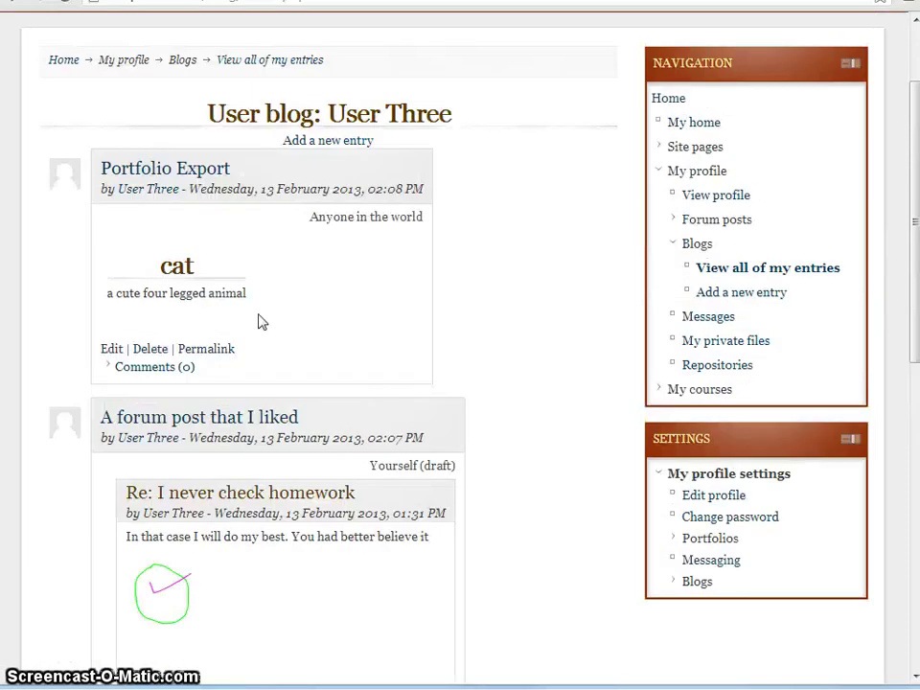